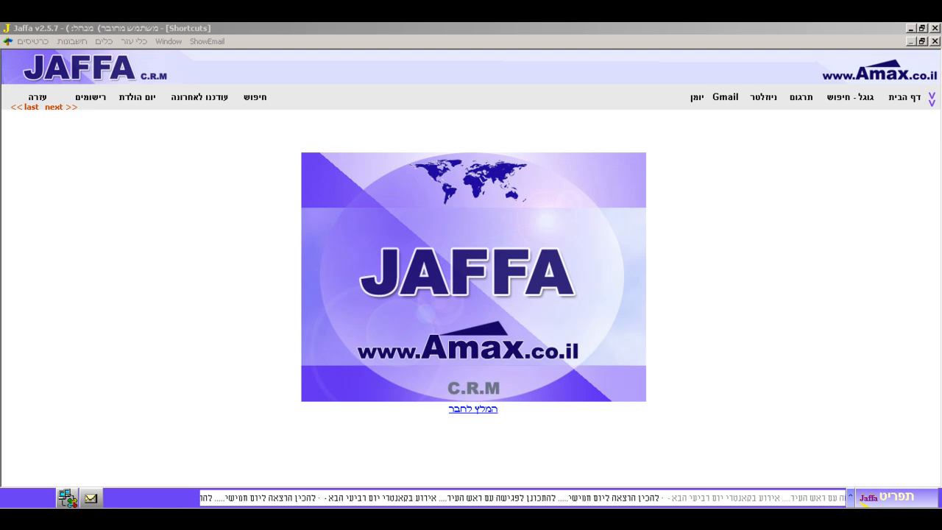
Step: Generate the payments report (דוחות תשלומים) with the start month set to 01, based on receipt date (תאריך קבלה)
{"action": "left_click", "coordinate": [925, 501]}
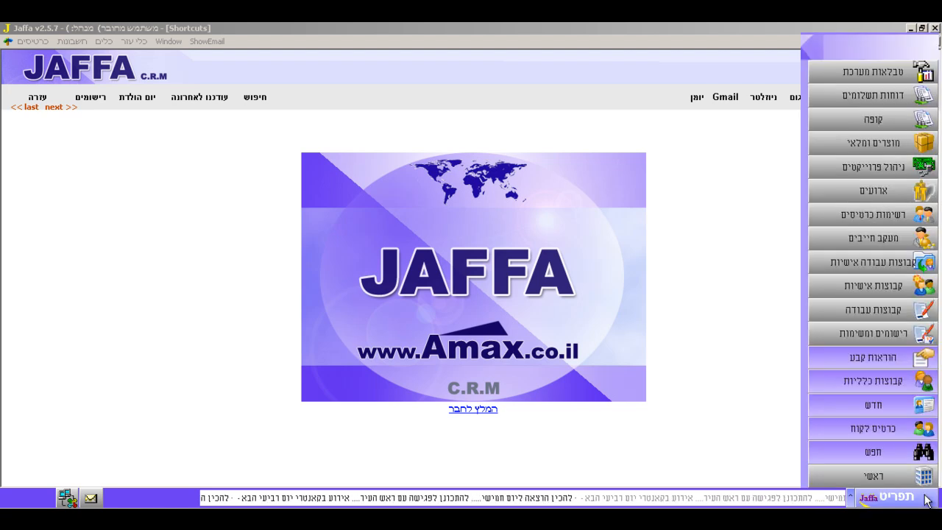
{"action": "left_click", "coordinate": [897, 97]}
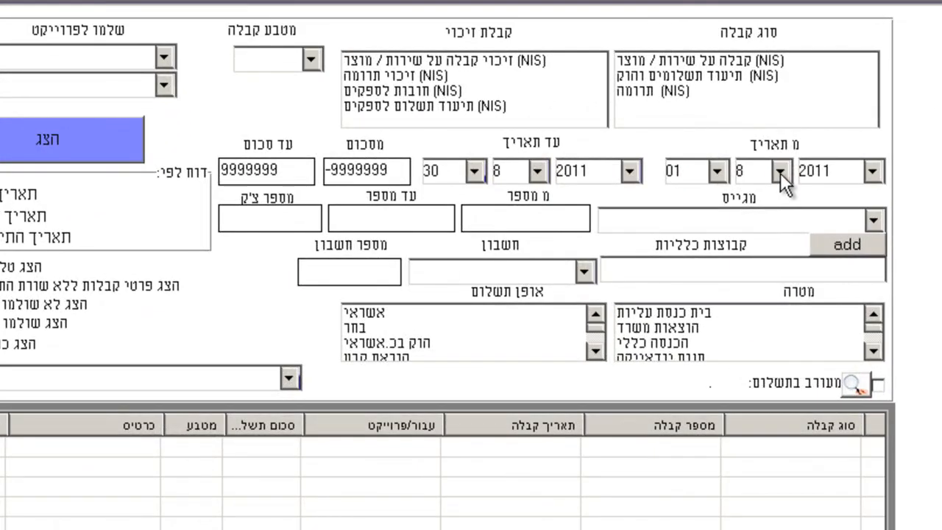
{"action": "left_click", "coordinate": [774, 170]}
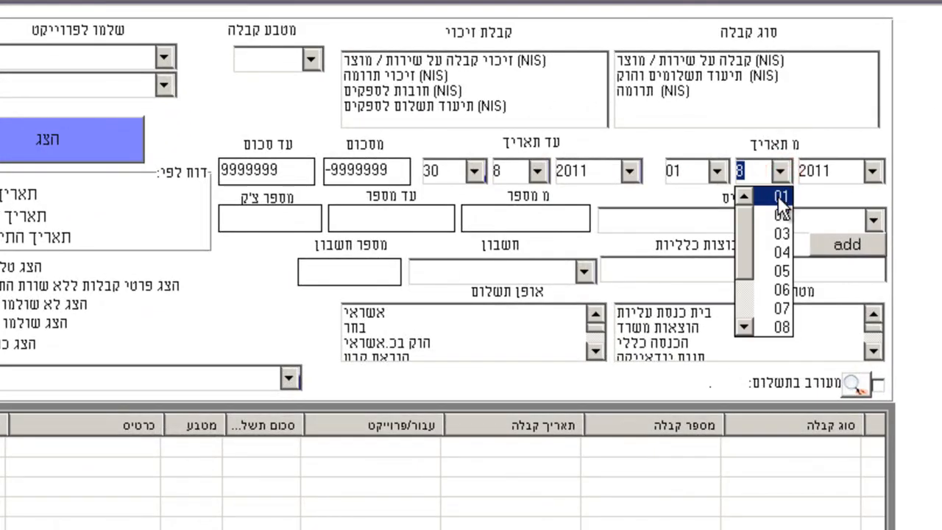
{"action": "left_click", "coordinate": [778, 196]}
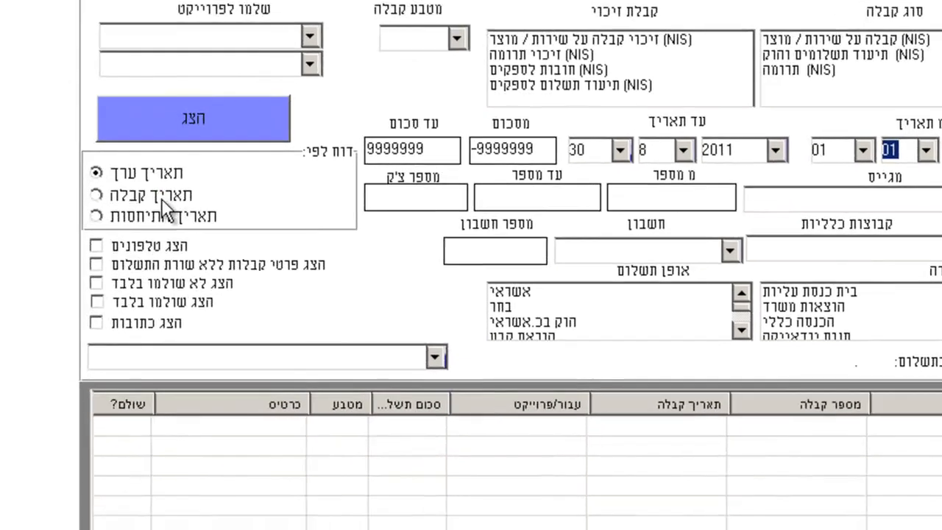
{"action": "left_click", "coordinate": [162, 196]}
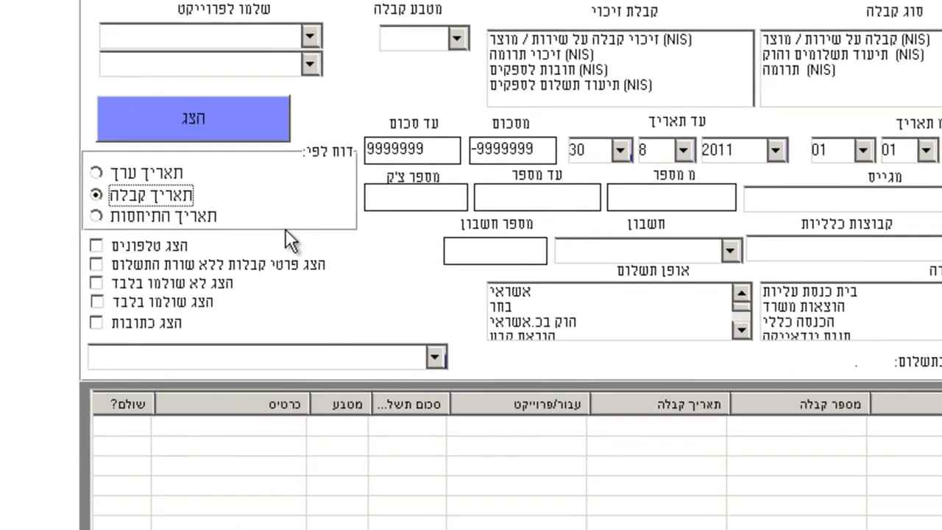
{"action": "left_click", "coordinate": [236, 121]}
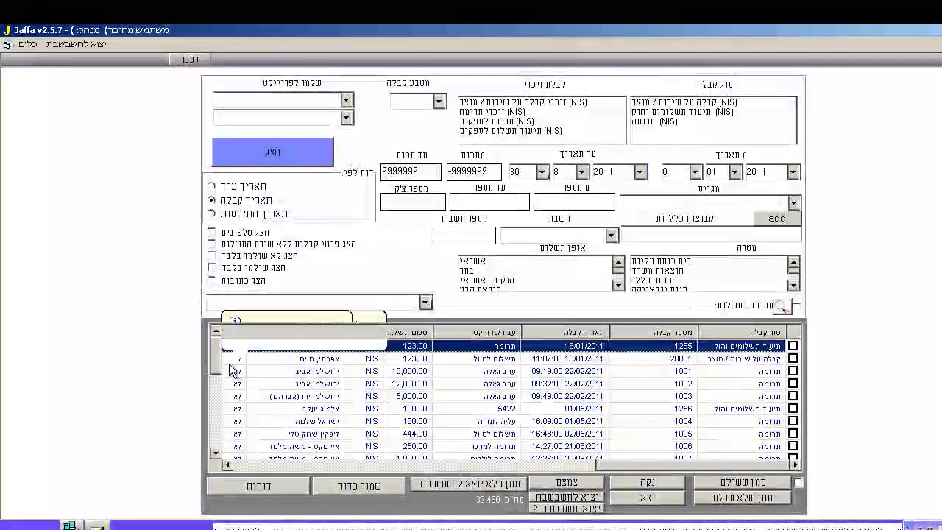
{"action": "mouse_move", "coordinate": [219, 359]}
{"action": "left_mouse_down"}
{"action": "mouse_move", "coordinate": [224, 450]}
{"action": "mouse_move", "coordinate": [230, 359]}
{"action": "left_mouse_up"}
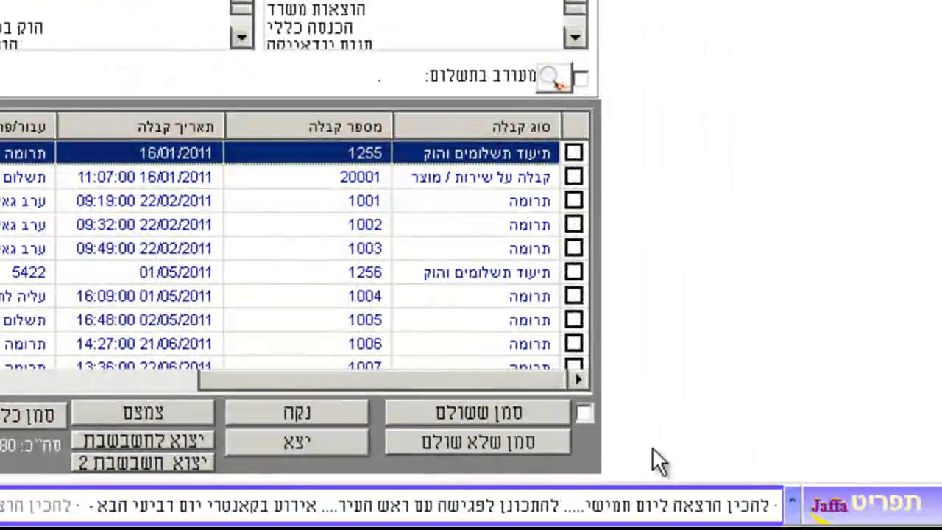
Step: Mark all the receipts in the report and copy the marked ones to the temporary group, clearing its existing data first
{"action": "left_click", "coordinate": [583, 416]}
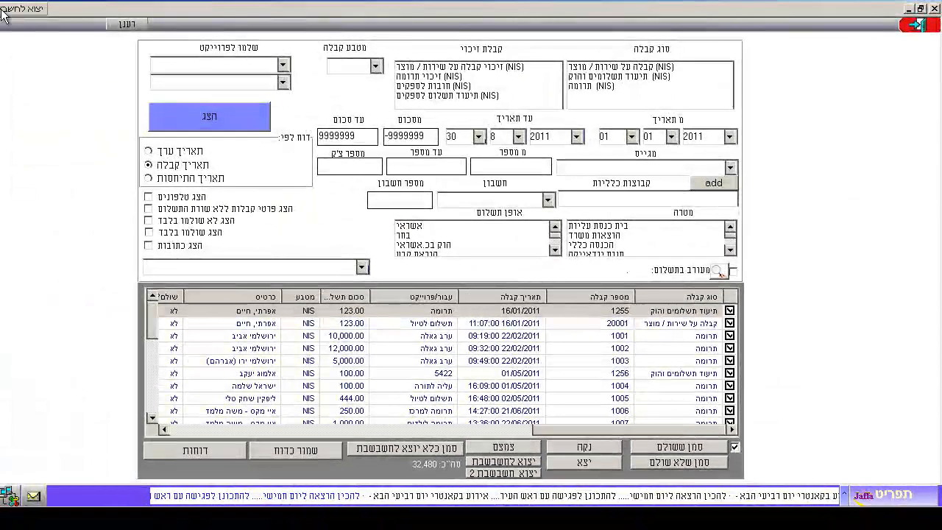
{"action": "left_click", "coordinate": [22, 8]}
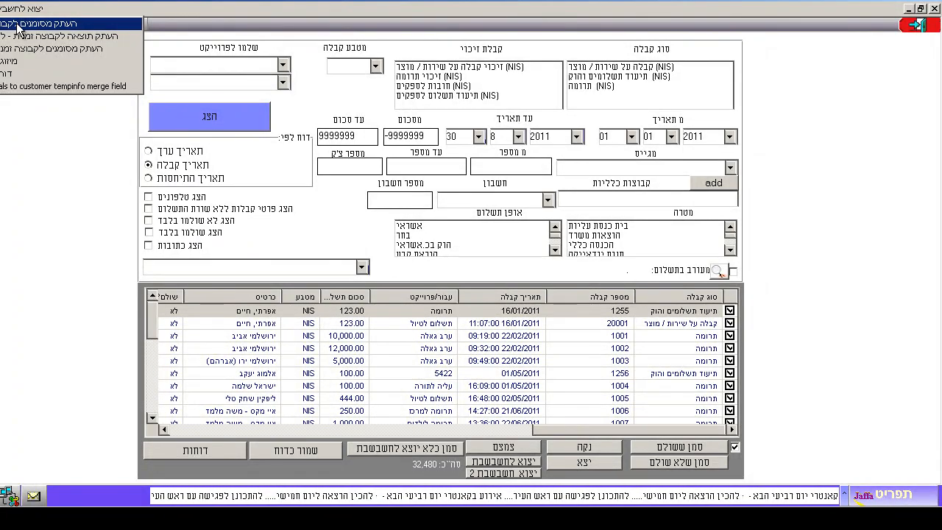
{"action": "left_click", "coordinate": [20, 27]}
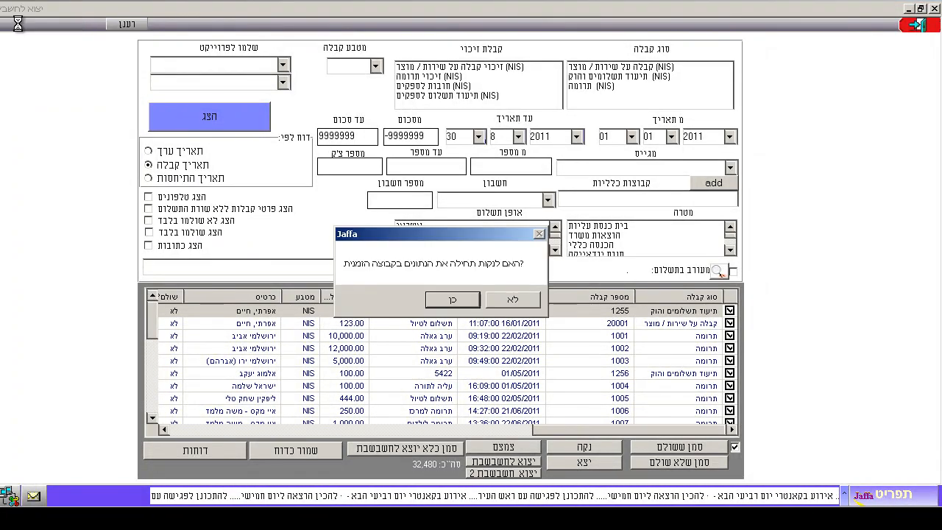
{"action": "left_click", "coordinate": [454, 300]}
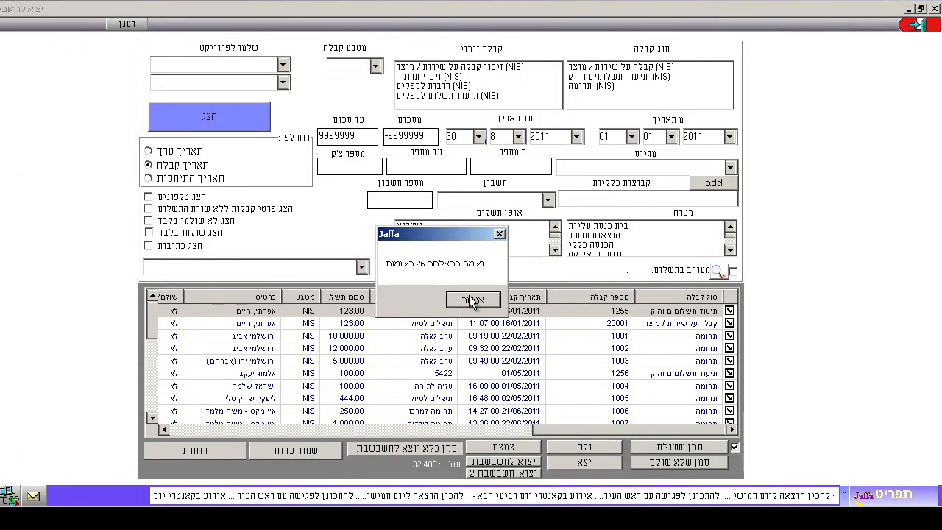
{"action": "left_click", "coordinate": [471, 302]}
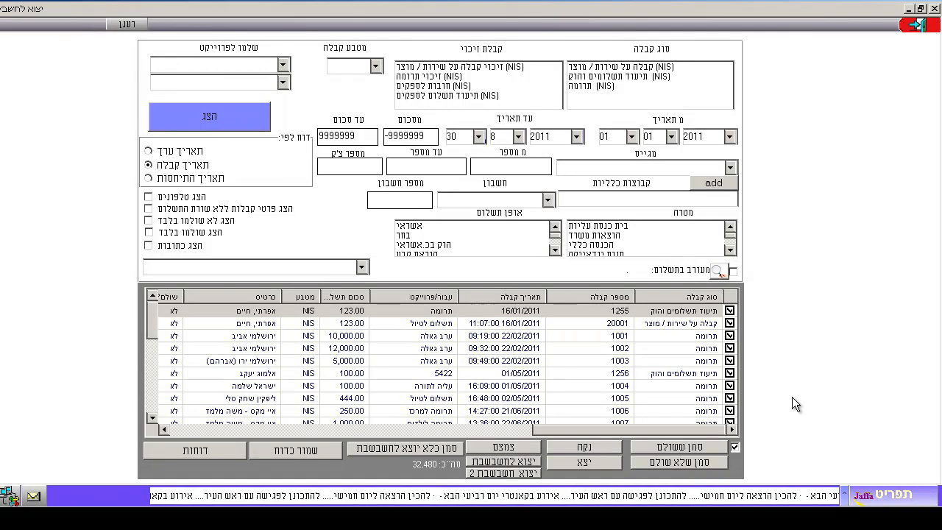
Step: Open the general groups (קבוצות כלליות) and list the cards of the first temporary group under קבוצות זמניות
{"action": "left_click", "coordinate": [860, 494]}
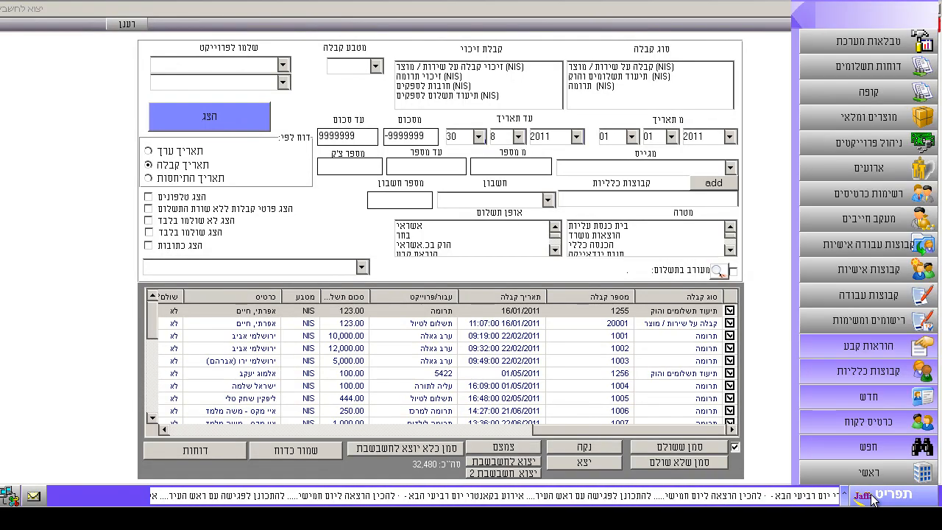
{"action": "left_click", "coordinate": [884, 374]}
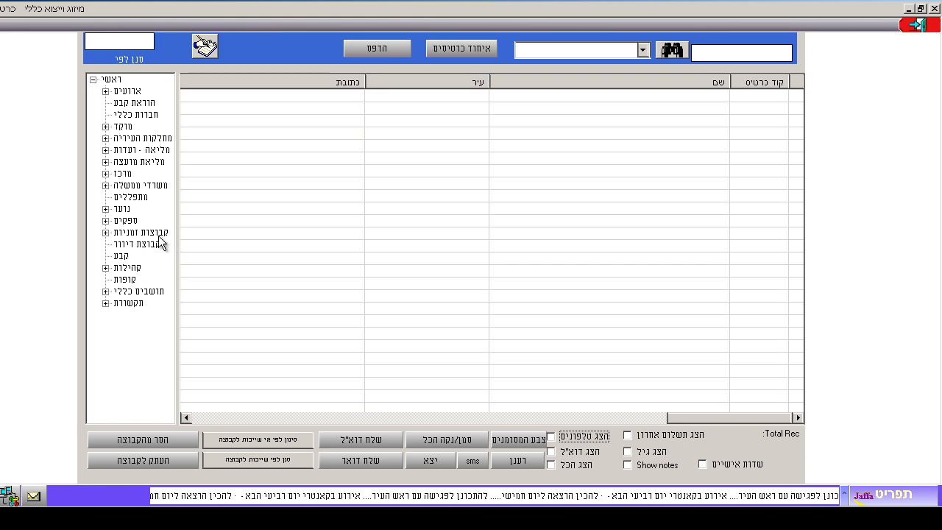
{"action": "left_click", "coordinate": [134, 332]}
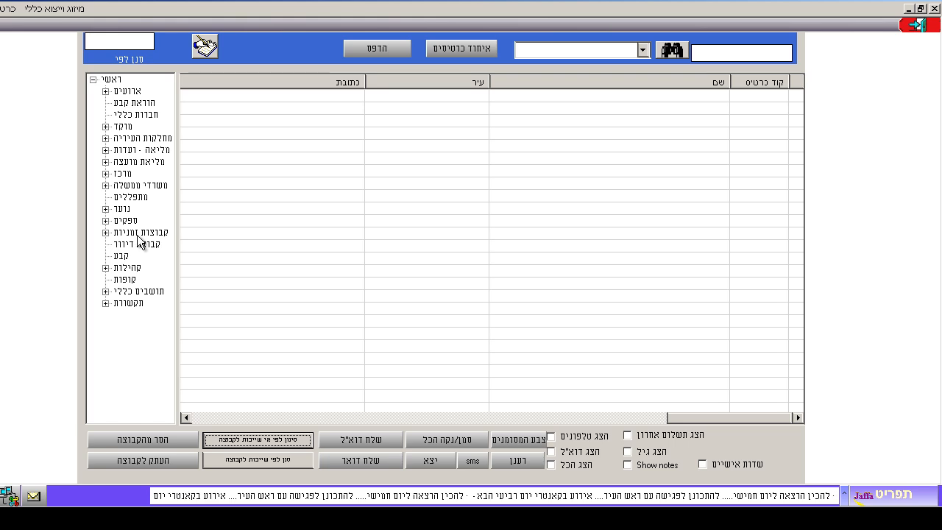
{"action": "left_click", "coordinate": [106, 233]}
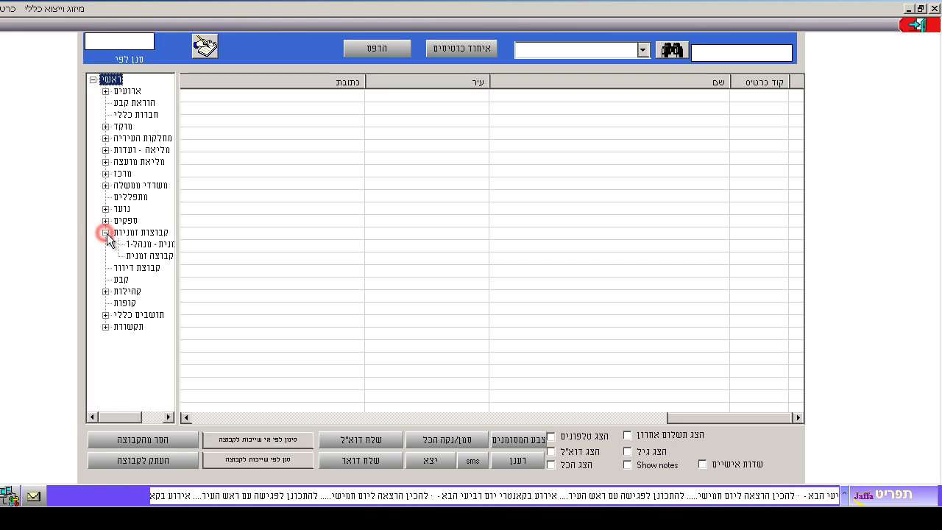
{"action": "left_click", "coordinate": [156, 246]}
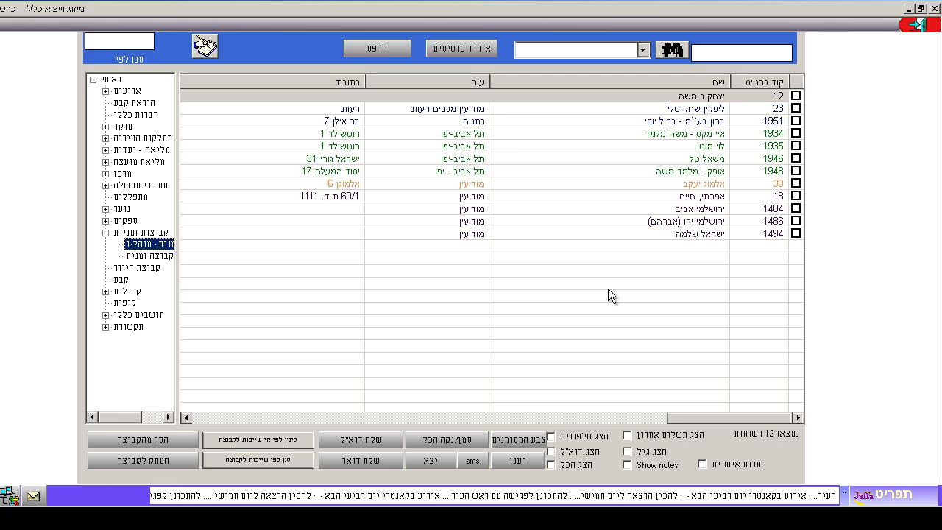
Step: Sort the group's cards by address in descending order and mark all cards that have an address
{"action": "left_click", "coordinate": [642, 232]}
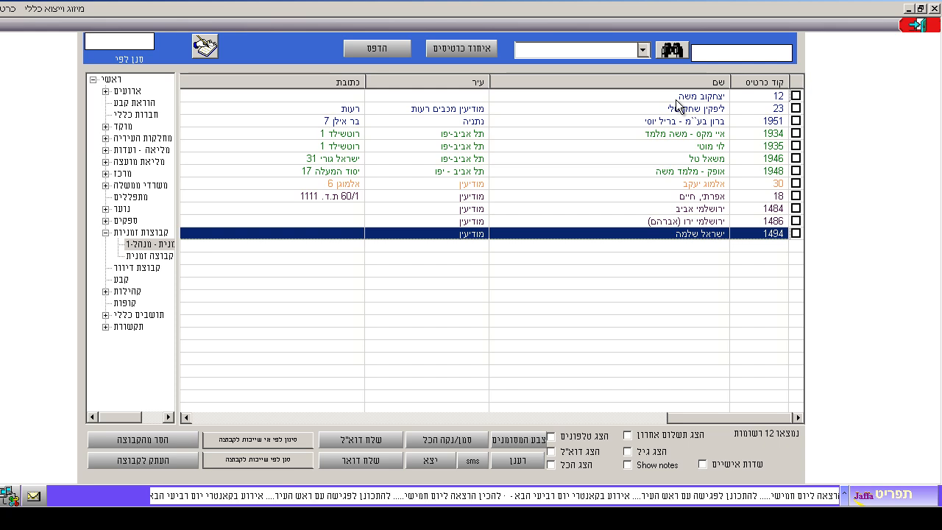
{"action": "left_click", "coordinate": [693, 82]}
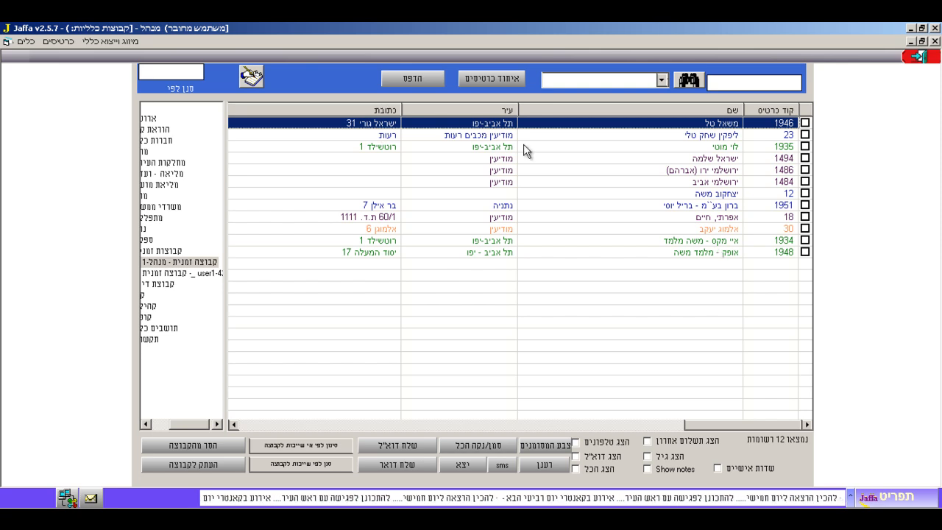
{"action": "left_click", "coordinate": [384, 111]}
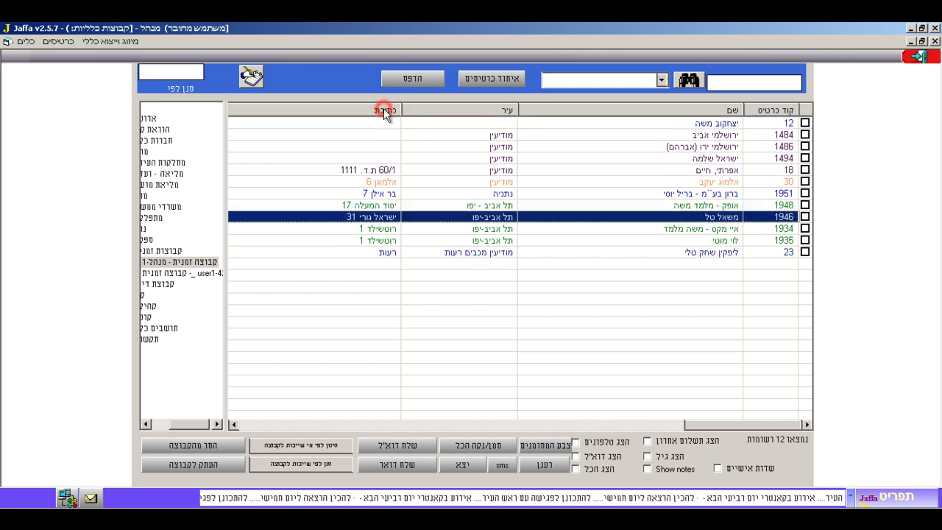
{"action": "left_click", "coordinate": [384, 110]}
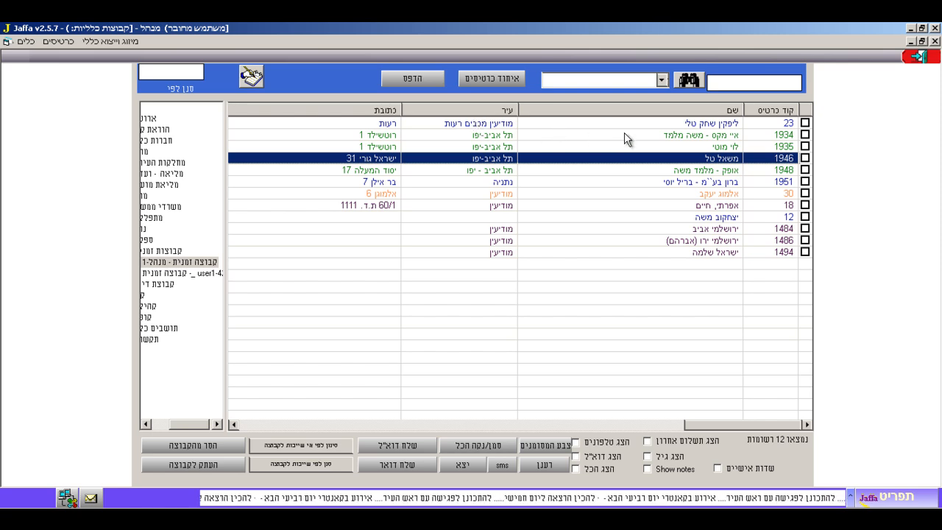
{"action": "left_click", "coordinate": [648, 124]}
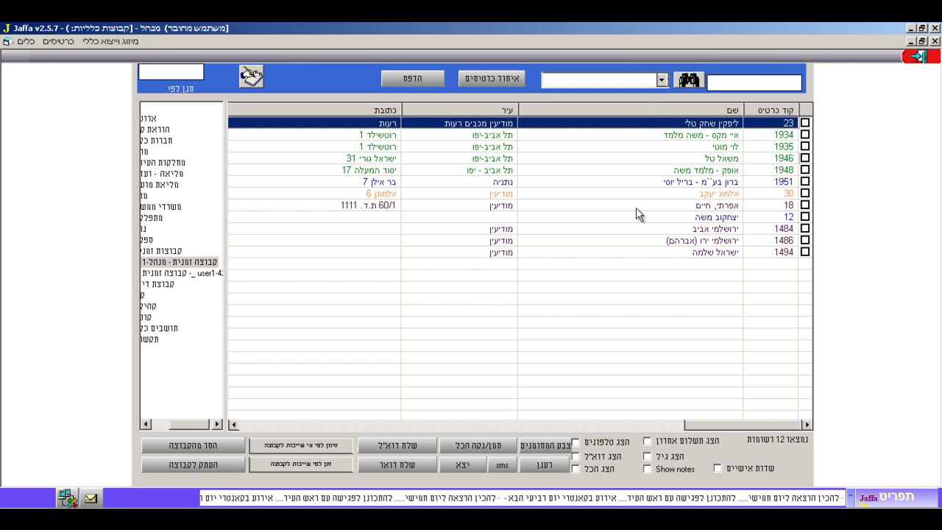
{"action": "left_click", "coordinate": [636, 207], "text": "shift"}
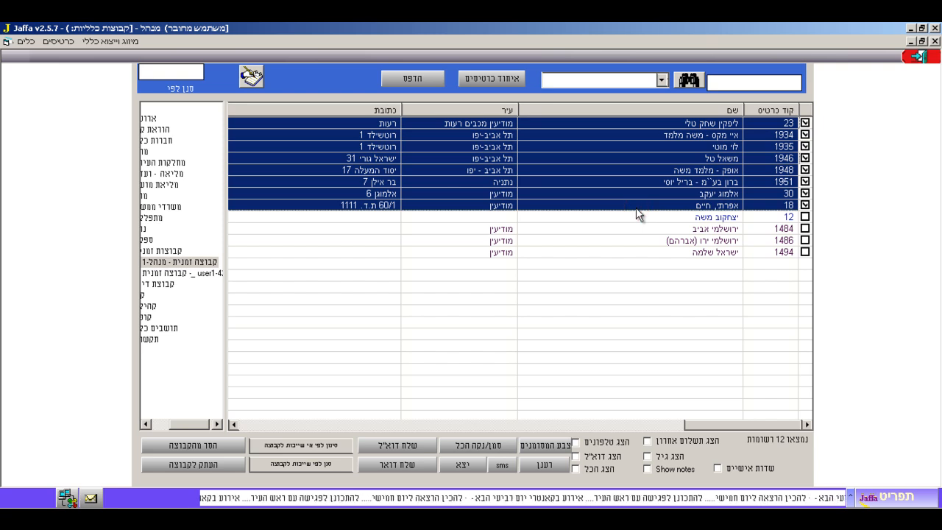
Step: Set up a letters/labels merge (מזוג מכתבים) for marked cards only (למסומנים בלבד), limited to those registered for mailing (רק לרשומים לדיוור)
{"action": "left_click", "coordinate": [120, 43]}
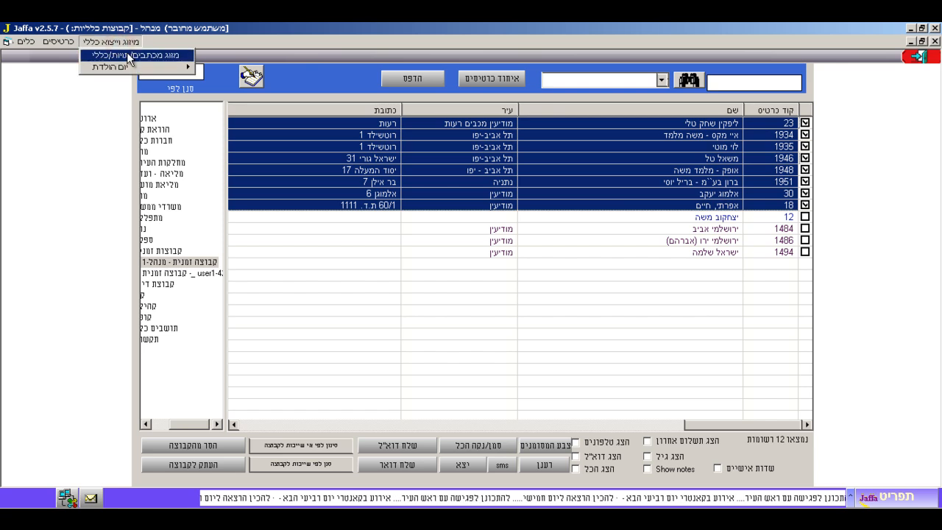
{"action": "left_click", "coordinate": [134, 56]}
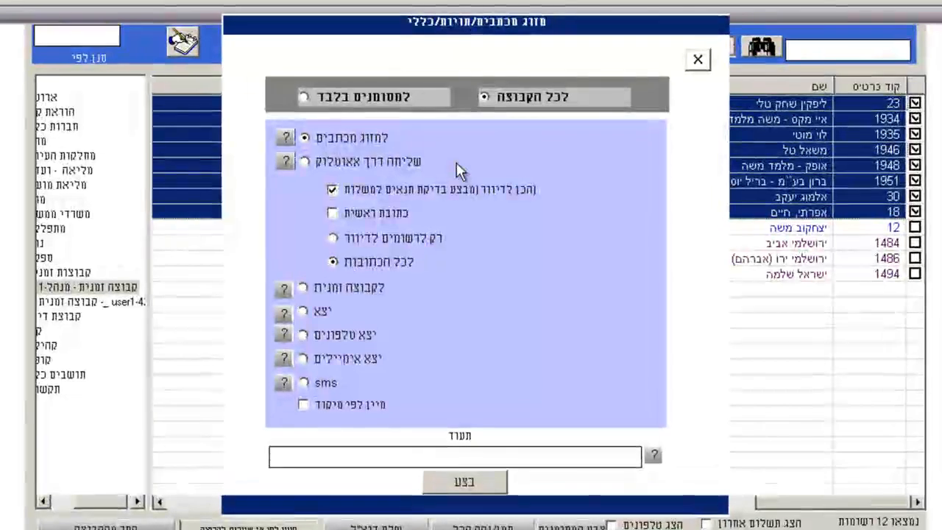
{"action": "left_click", "coordinate": [305, 97]}
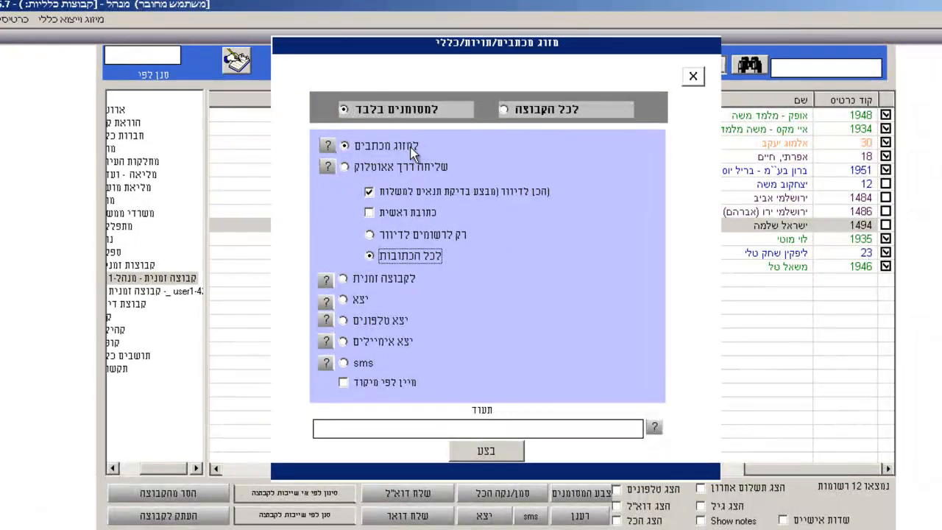
{"action": "left_click", "coordinate": [400, 147]}
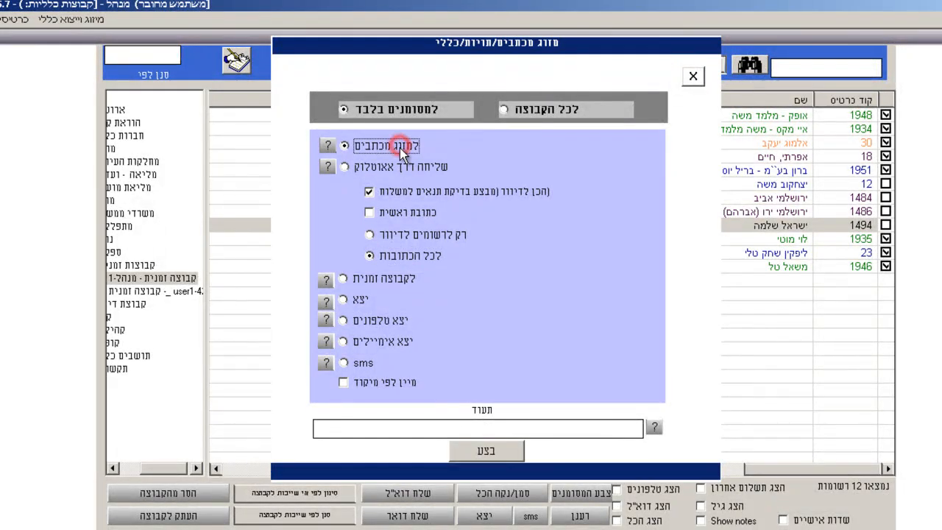
{"action": "left_click", "coordinate": [390, 235]}
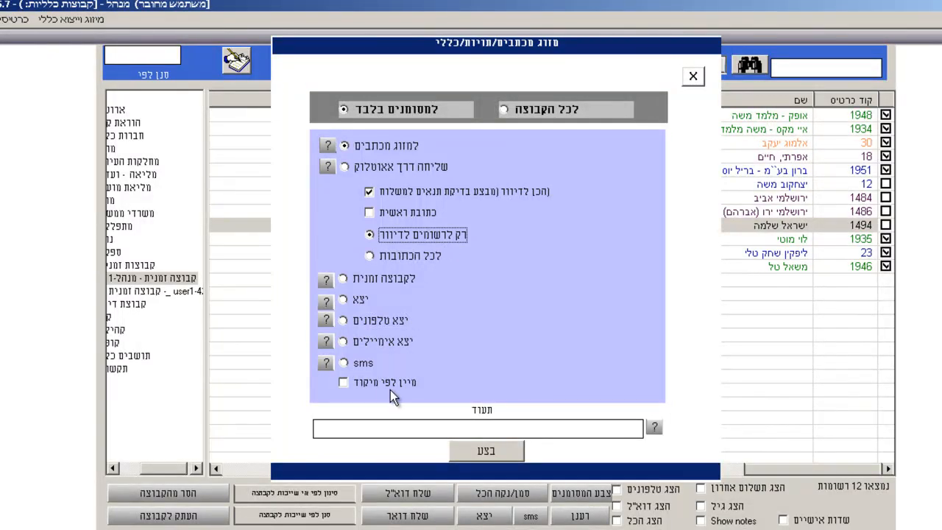
Step: Enter the documentation note "נשלח מכתב תודה", run the merge and agree to document the action
{"action": "left_click", "coordinate": [565, 429]}
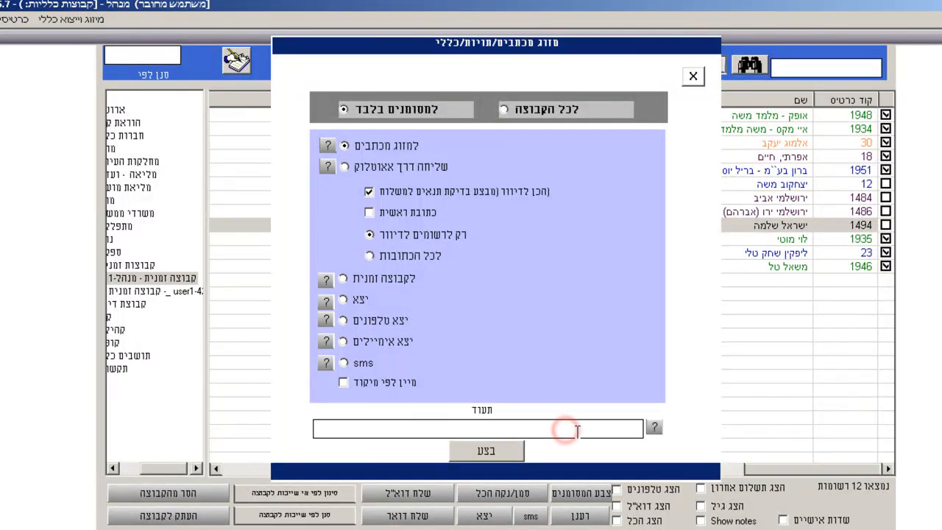
{"action": "type", "text": "נשלח מכתב תודה"}
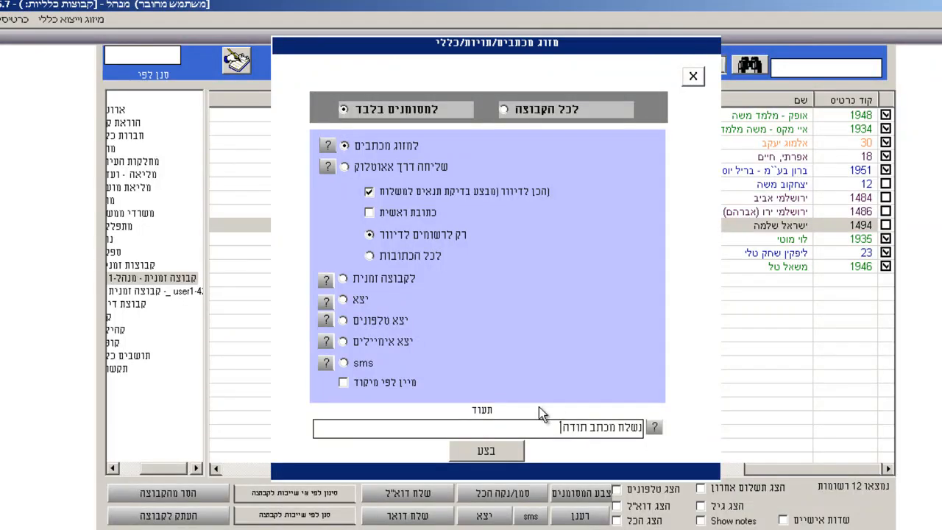
{"action": "left_click", "coordinate": [487, 452]}
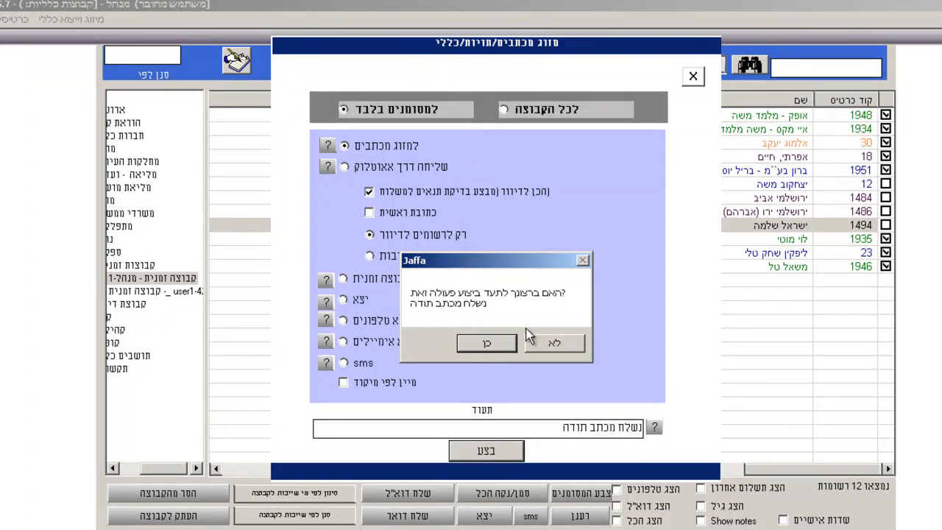
{"action": "left_click", "coordinate": [490, 343]}
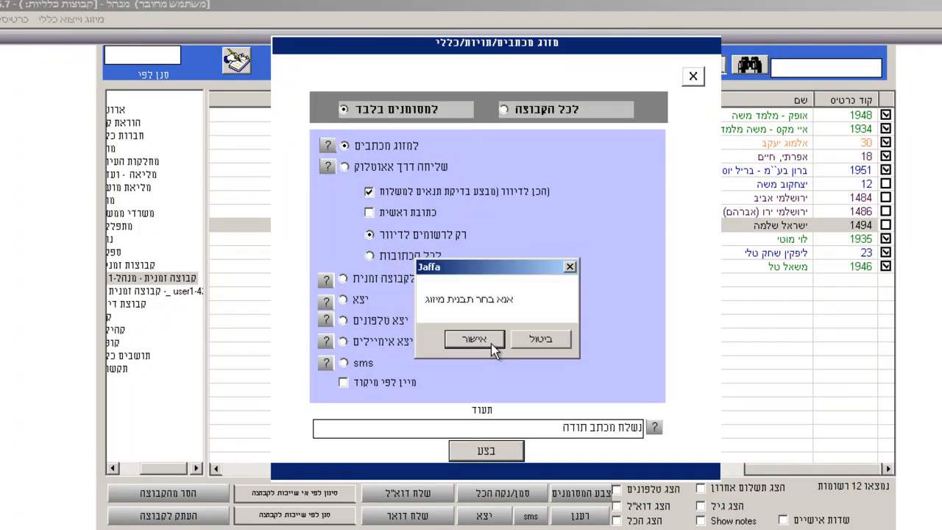
Step: Choose the label template מדבקות-בדוק.doc, open it for editing in Word and inspect the first label's name and address merge fields
{"action": "left_click", "coordinate": [486, 352]}
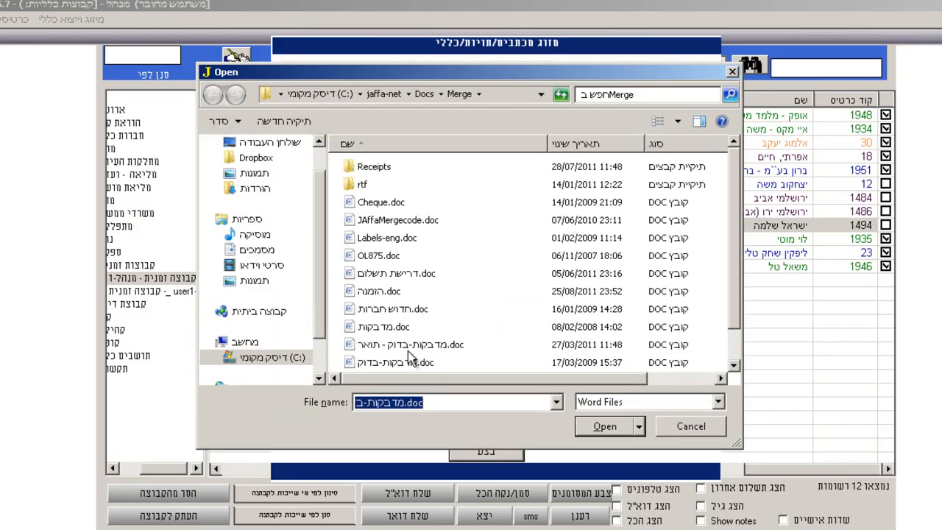
{"action": "left_click", "coordinate": [410, 363]}
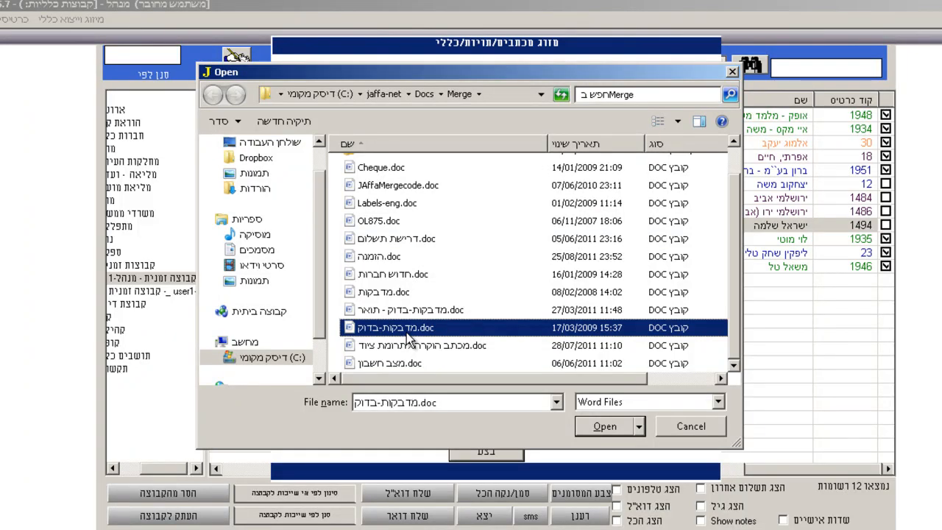
{"action": "right_click", "coordinate": [410, 330]}
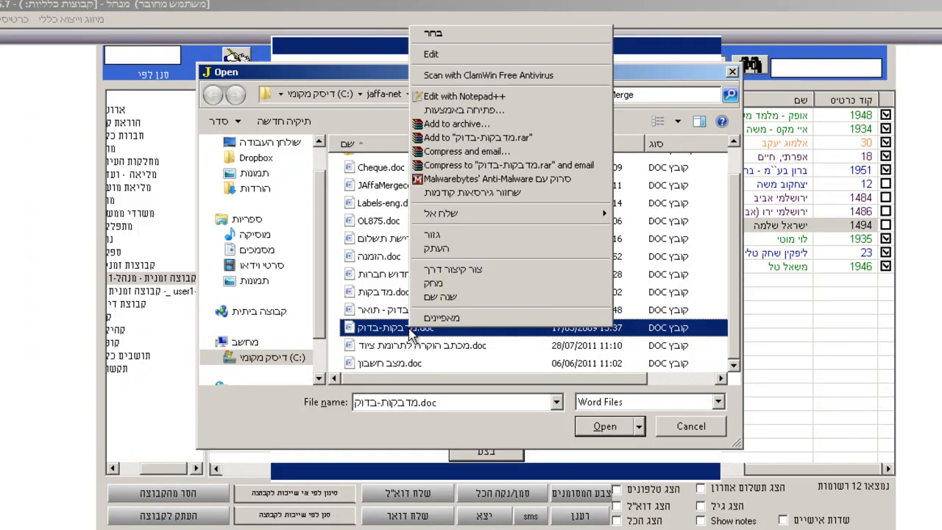
{"action": "left_click", "coordinate": [507, 61]}
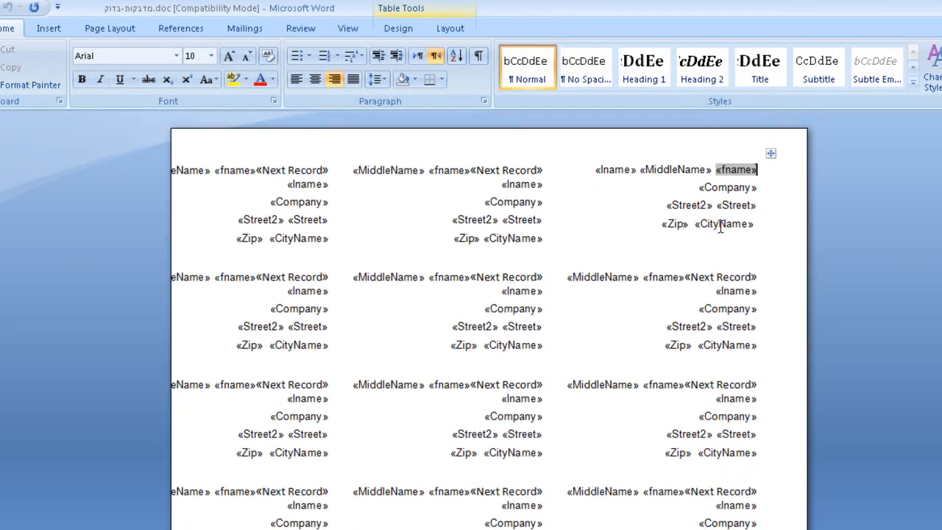
{"action": "left_click", "coordinate": [612, 170]}
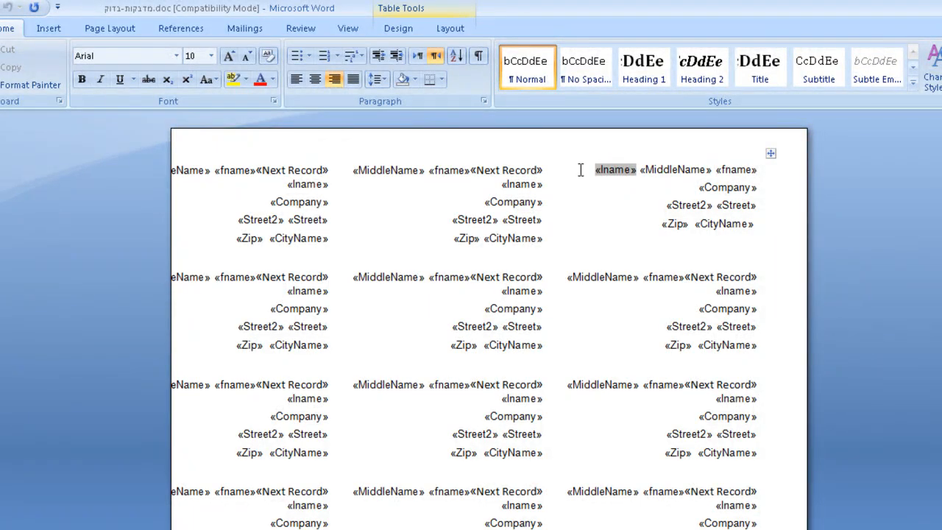
{"action": "left_click", "coordinate": [670, 169]}
{"action": "left_click", "coordinate": [733, 169]}
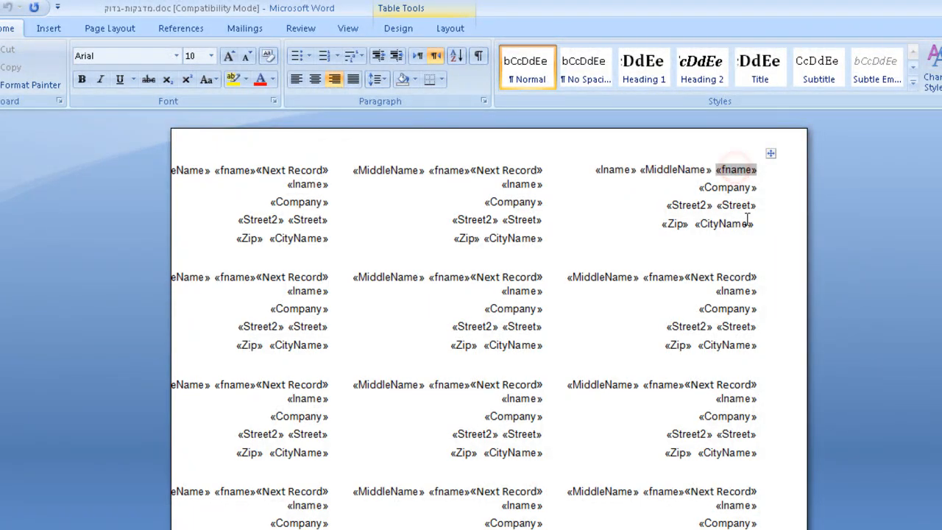
{"action": "left_click", "coordinate": [735, 204]}
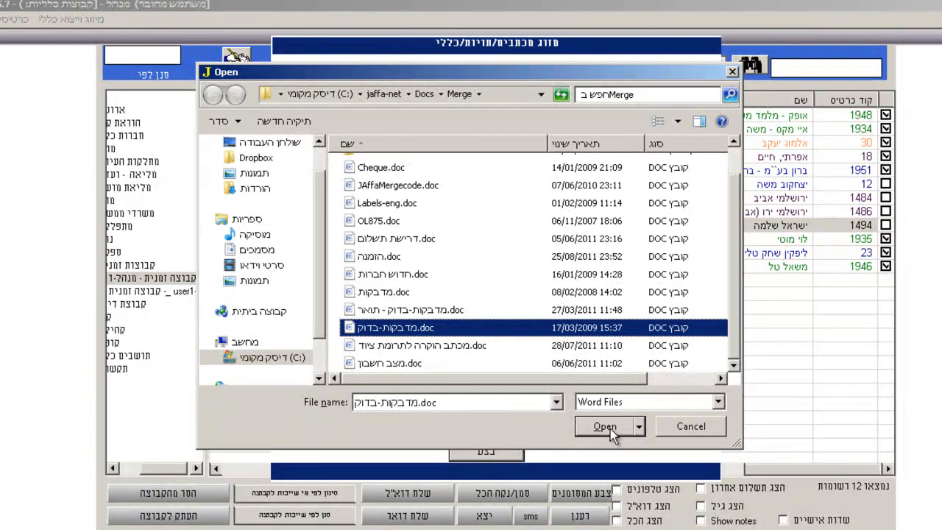
Step: Merge the labels from מדבקות-בדוק.doc with the Sheet1$ table, and close the resulting document without saving
{"action": "left_click", "coordinate": [605, 427]}
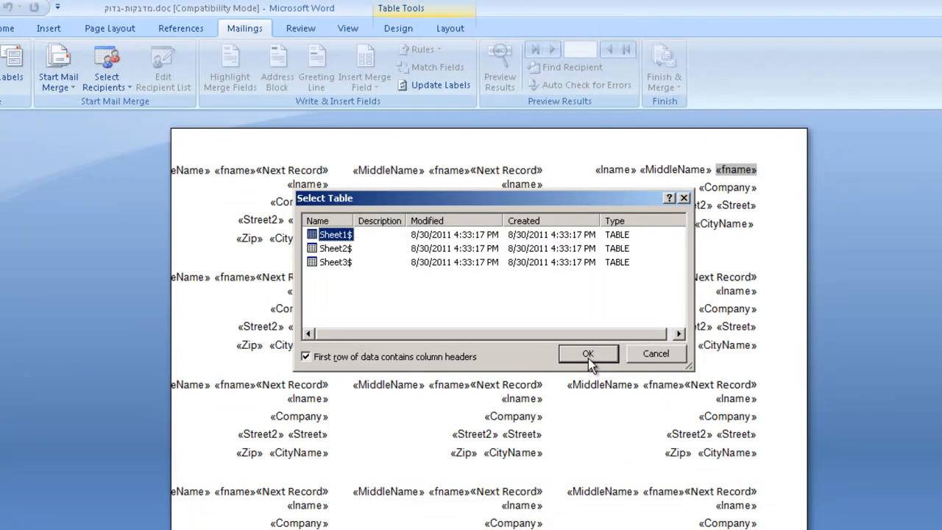
{"action": "left_click", "coordinate": [588, 355]}
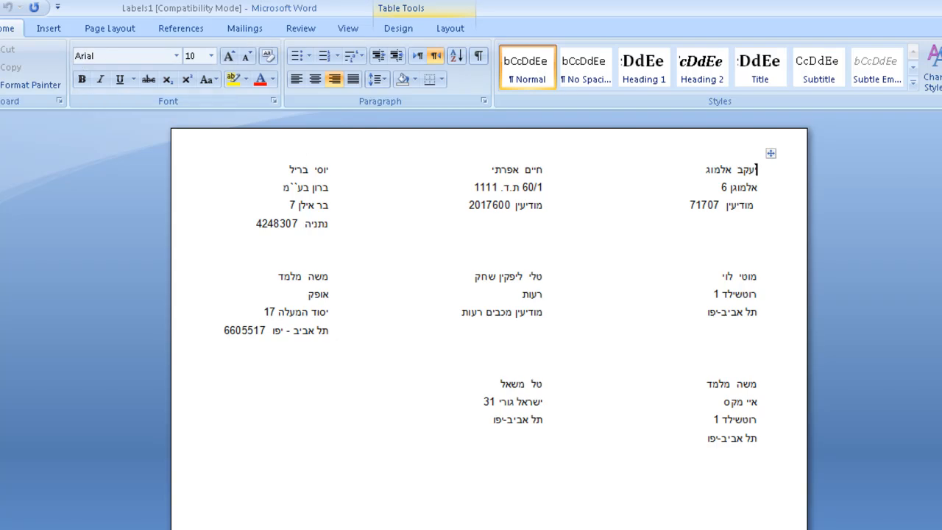
{"action": "key", "text": "alt+F4"}
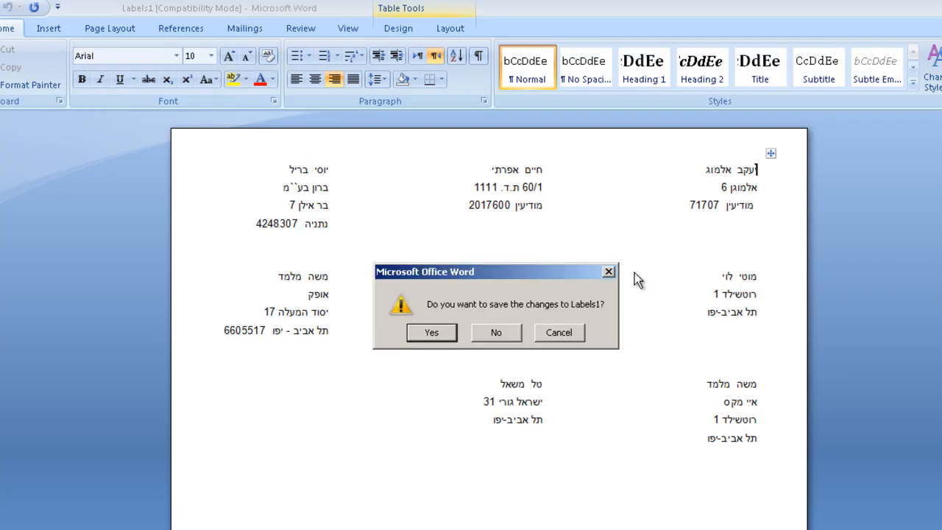
{"action": "left_click", "coordinate": [497, 332]}
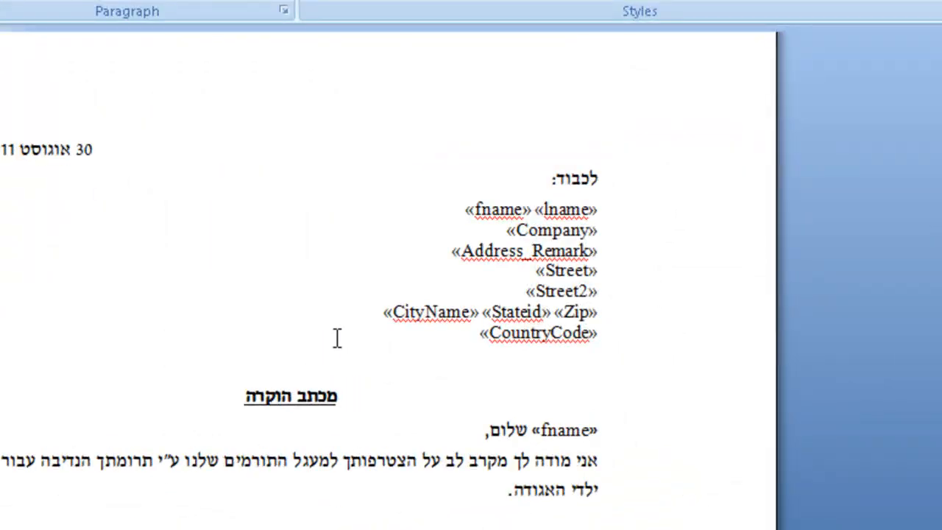
Step: Examine the recipient name, company and address merge fields in the appreciation letter template (מכתב הוקרה)
{"action": "left_click", "coordinate": [544, 209]}
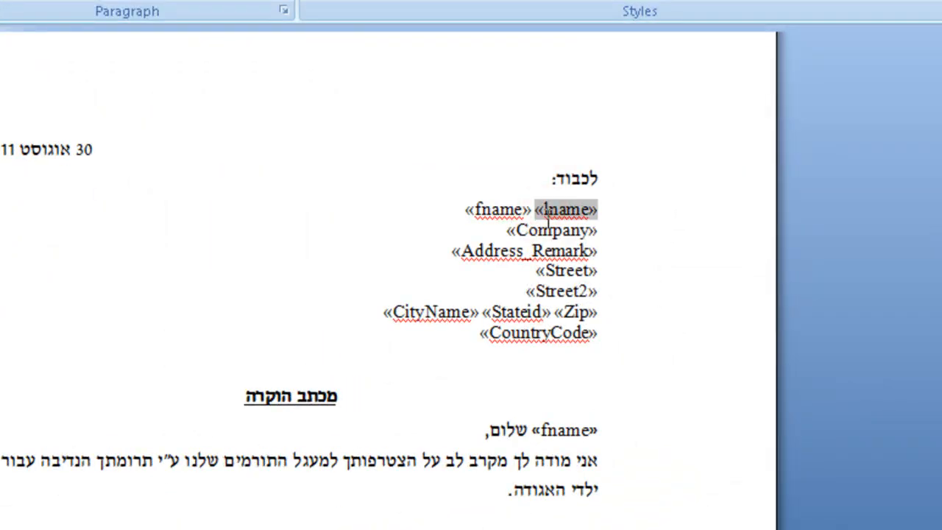
{"action": "left_click", "coordinate": [499, 209]}
{"action": "left_click", "coordinate": [545, 210]}
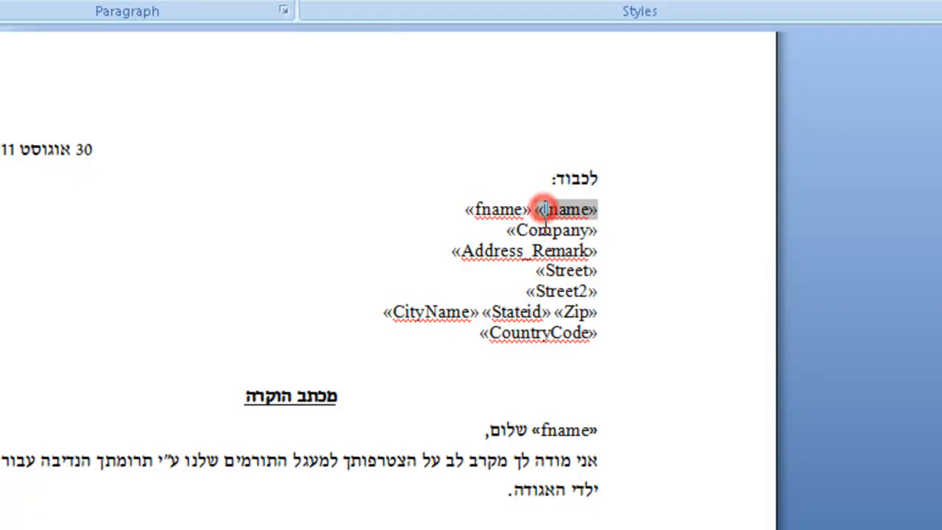
{"action": "left_click", "coordinate": [518, 229]}
{"action": "left_click", "coordinate": [490, 209]}
{"action": "left_click", "coordinate": [552, 209]}
{"action": "left_click", "coordinate": [515, 210]}
{"action": "left_click", "coordinate": [552, 209]}
{"action": "left_click", "coordinate": [555, 229]}
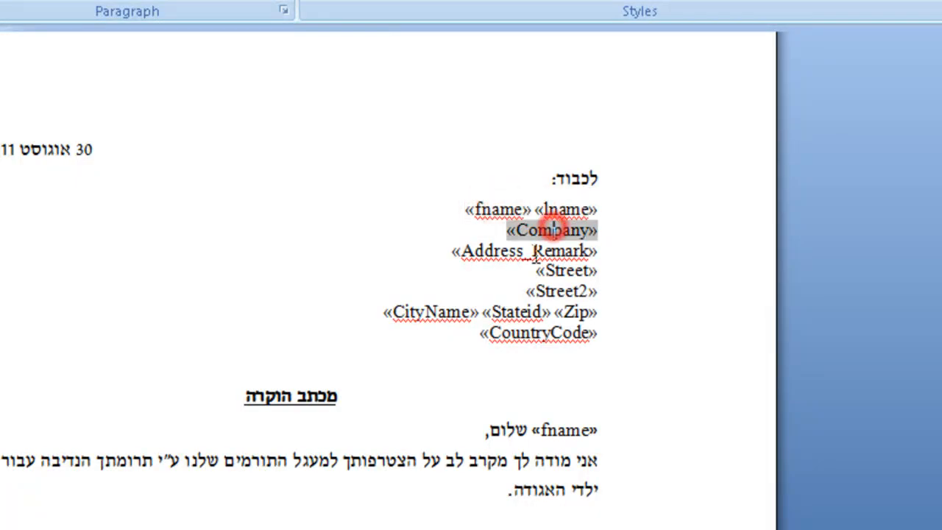
{"action": "left_click", "coordinate": [524, 353]}
{"action": "scroll", "coordinate": [543, 500], "scroll_direction": "up", "scroll_amount": 3}
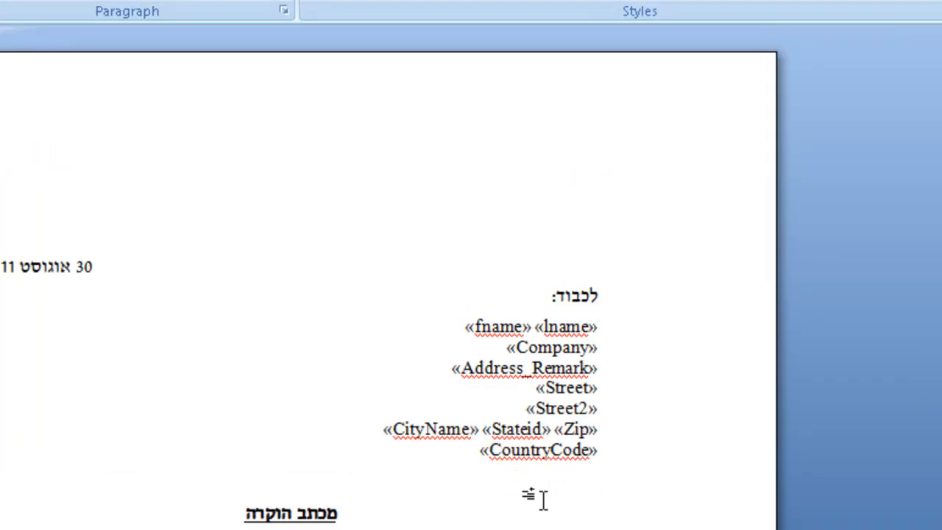
{"action": "left_click_drag", "start_coordinate": [553, 481], "coordinate": [515, 315]}
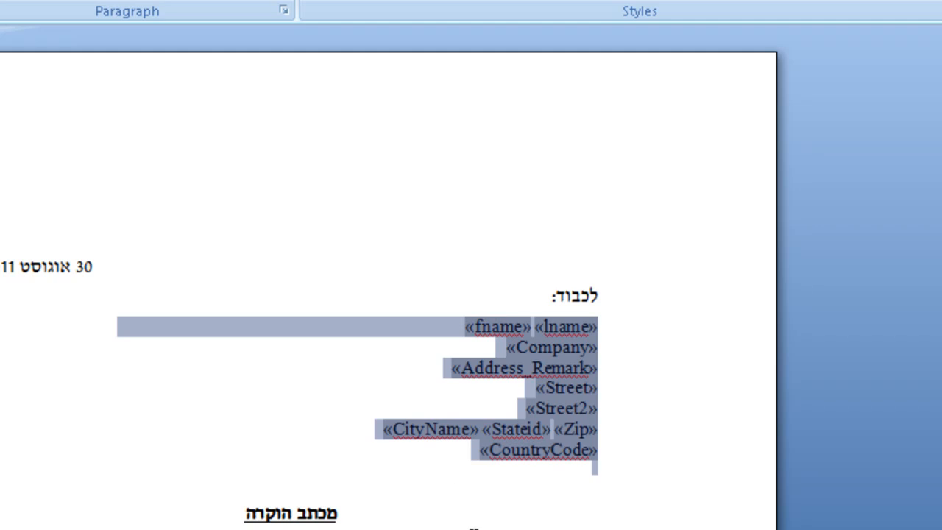
{"action": "left_click", "coordinate": [492, 498]}
{"action": "left_click_drag", "start_coordinate": [466, 475], "coordinate": [583, 305]}
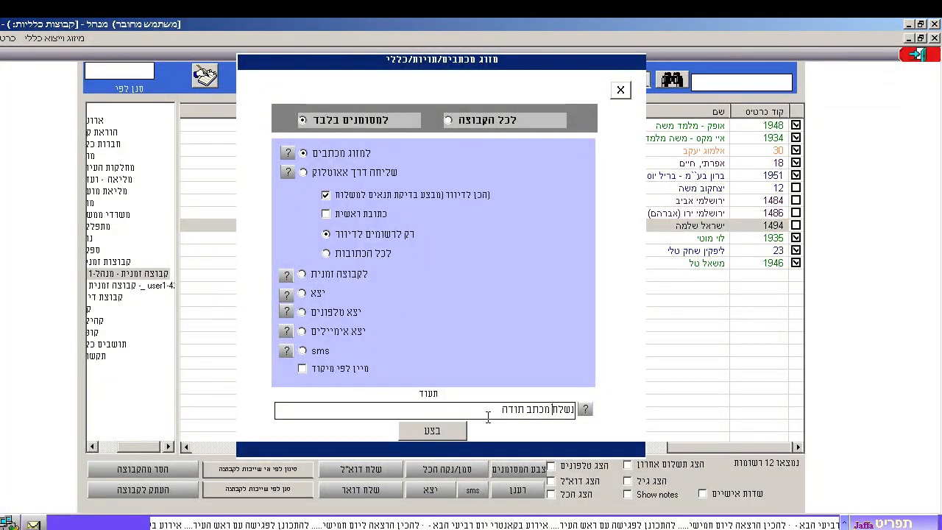
Step: Clear the documentation note and run the letters merge again up to the template selection
{"action": "left_click_drag", "start_coordinate": [487, 416], "coordinate": [639, 409]}
{"action": "key", "text": "Delete"}
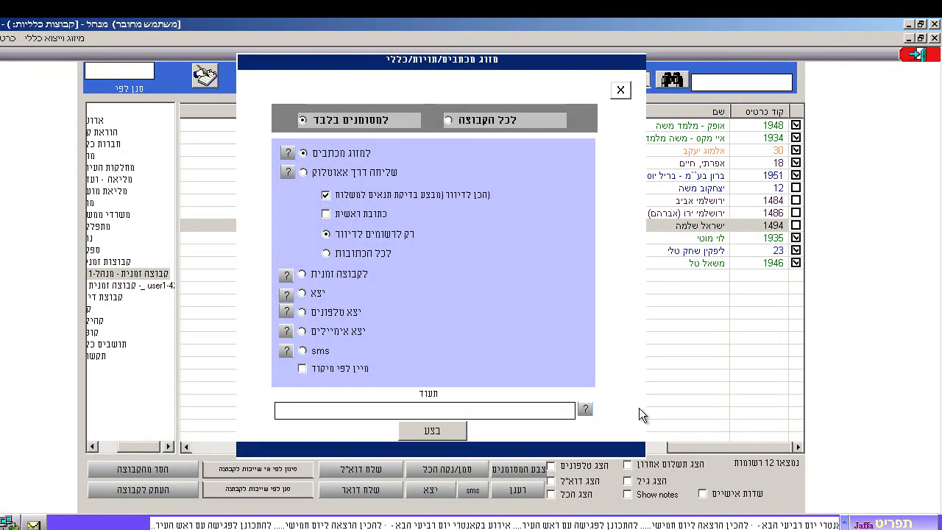
{"action": "left_click", "coordinate": [436, 431]}
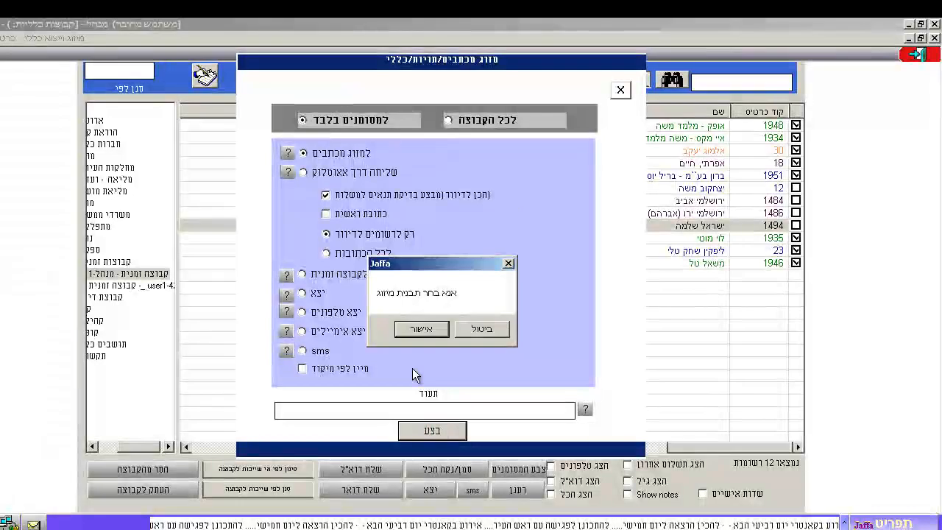
{"action": "left_click", "coordinate": [420, 329]}
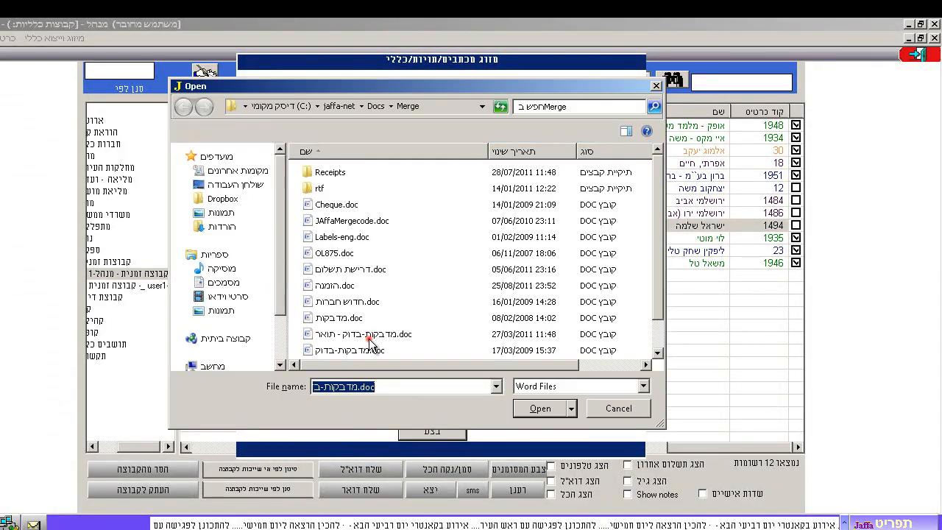
Step: Merge the letter template מכתב הוקרה לתרומת ציוד.doc with the Sheet1$ table and look through the merged letters
{"action": "left_click", "coordinate": [370, 335]}
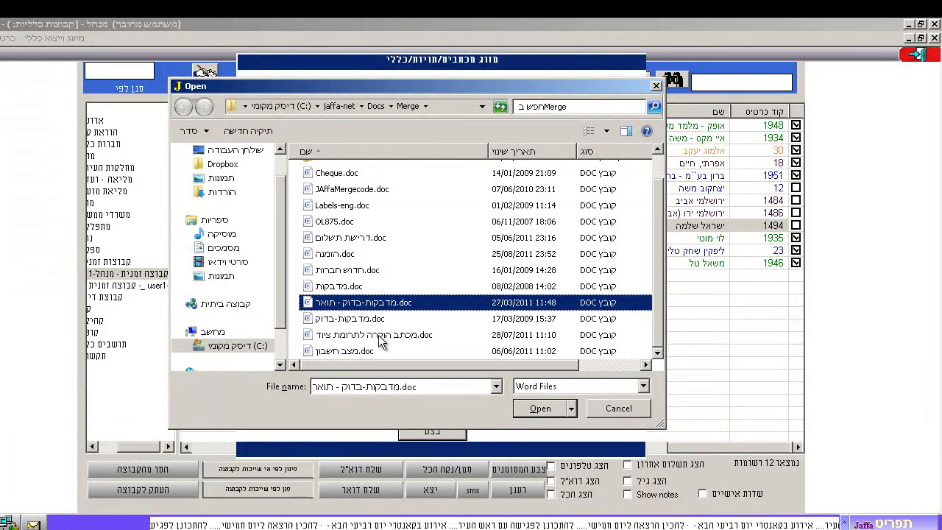
{"action": "left_click", "coordinate": [378, 335]}
{"action": "left_click", "coordinate": [540, 408]}
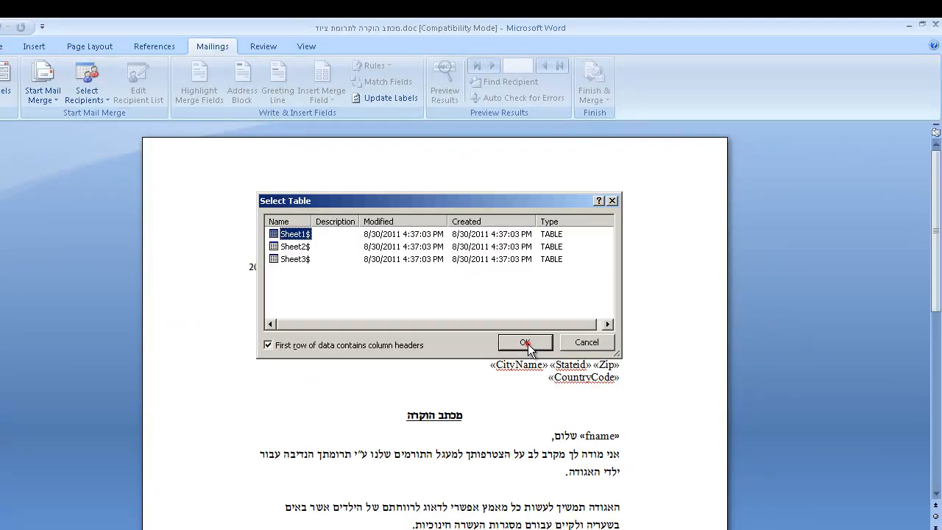
{"action": "left_click", "coordinate": [526, 343]}
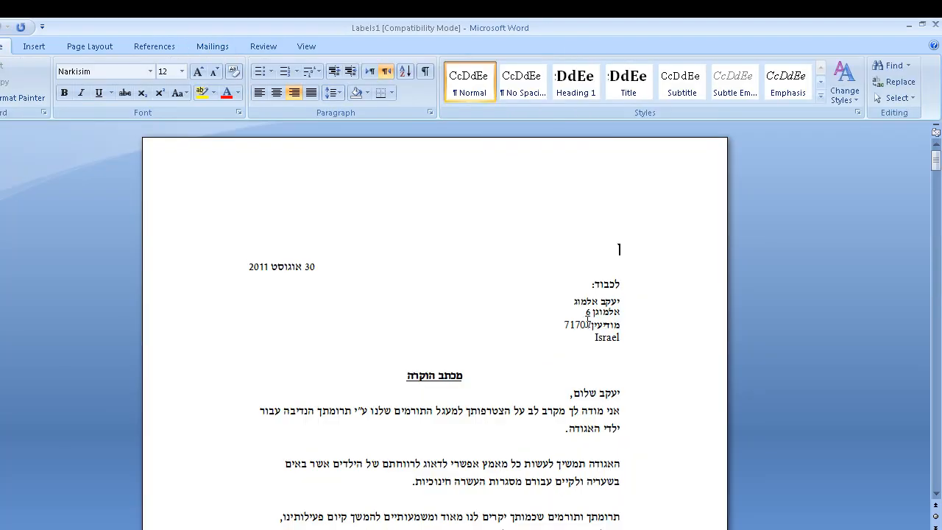
{"action": "scroll", "coordinate": [587, 324], "scroll_direction": "down", "scroll_amount": 5}
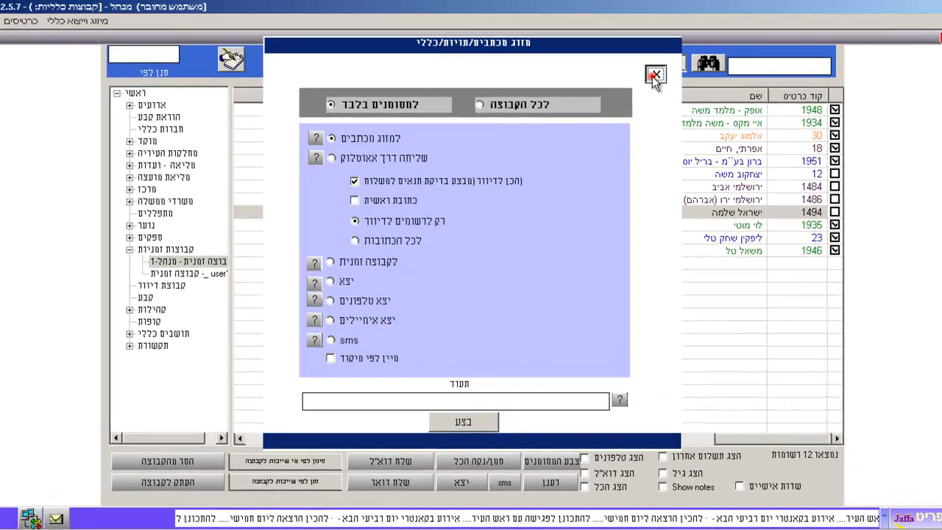
Step: Close the merge window, list the cards of the חברות כללי group and sort them by name in descending order
{"action": "left_click", "coordinate": [653, 75]}
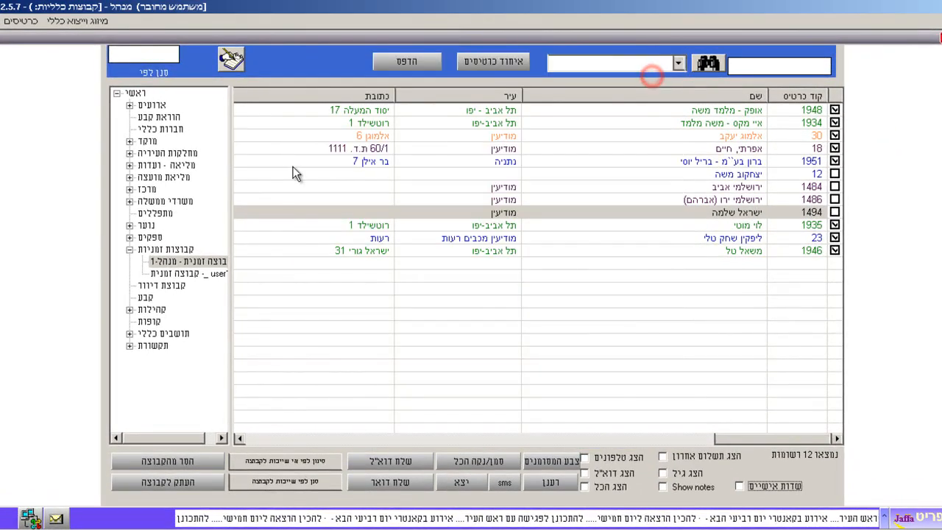
{"action": "left_click", "coordinate": [163, 130]}
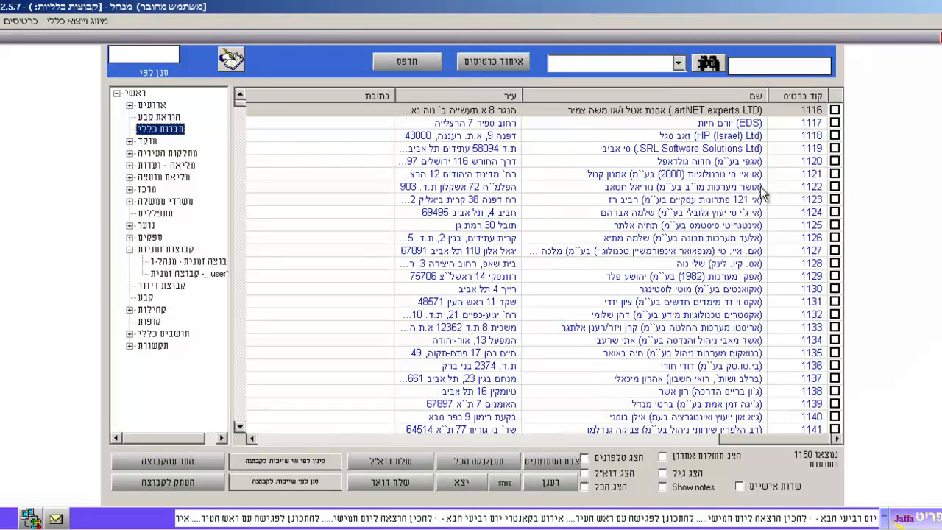
{"action": "left_click", "coordinate": [714, 95]}
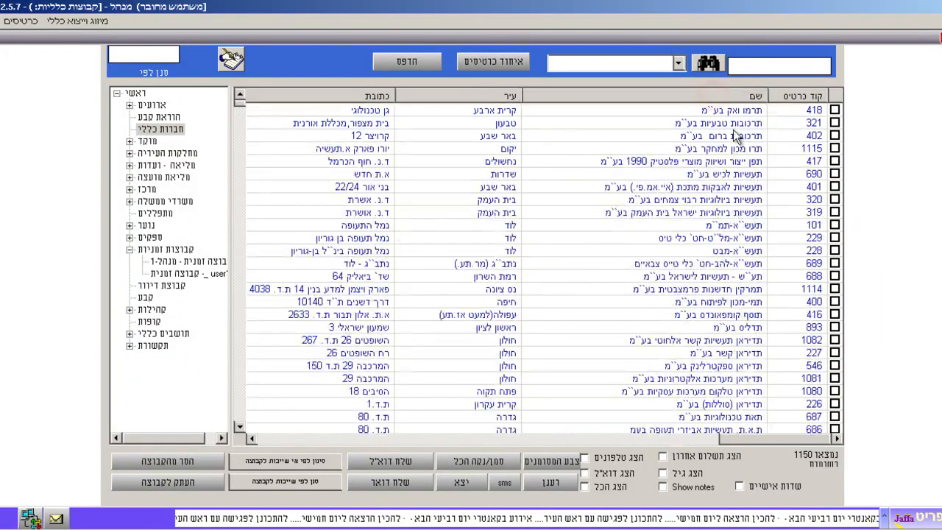
Step: Mark the first 18 companies, from card 418 through card 893, and copy them to the temporary group (לקבוצה זמנית)
{"action": "left_click", "coordinate": [747, 115]}
{"action": "left_click", "coordinate": [747, 327], "text": "shift"}
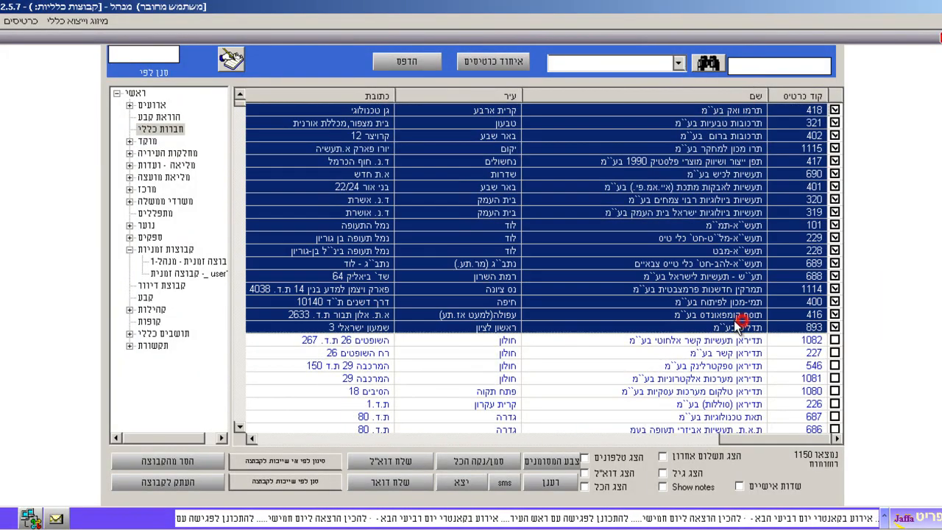
{"action": "left_click", "coordinate": [194, 485]}
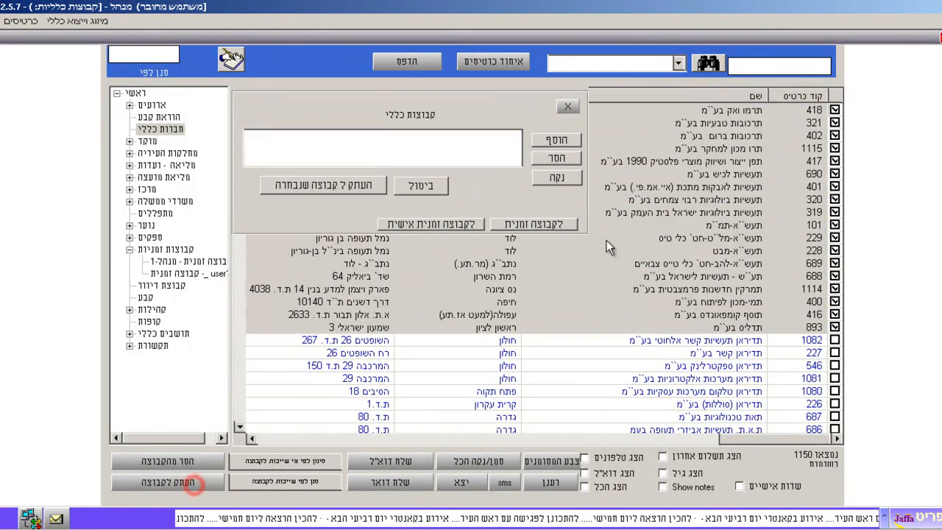
{"action": "left_click", "coordinate": [536, 227]}
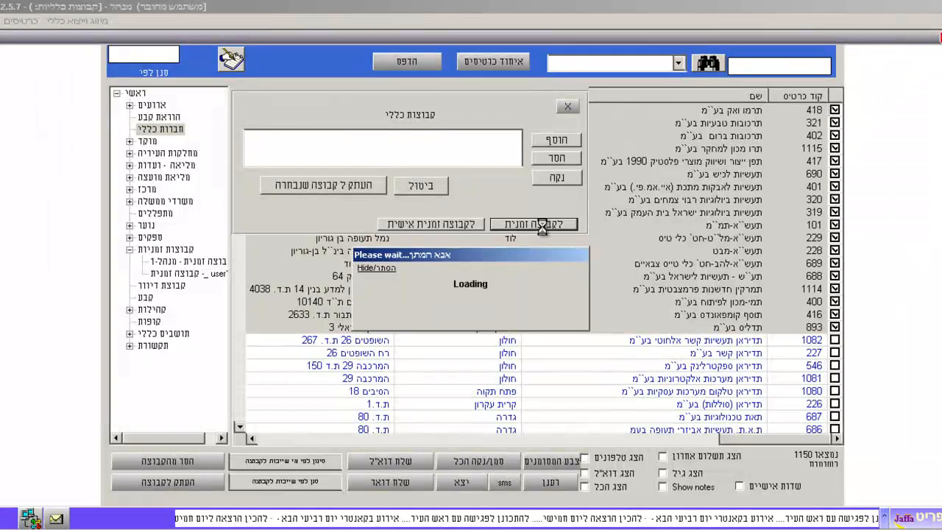
{"action": "left_click", "coordinate": [506, 321]}
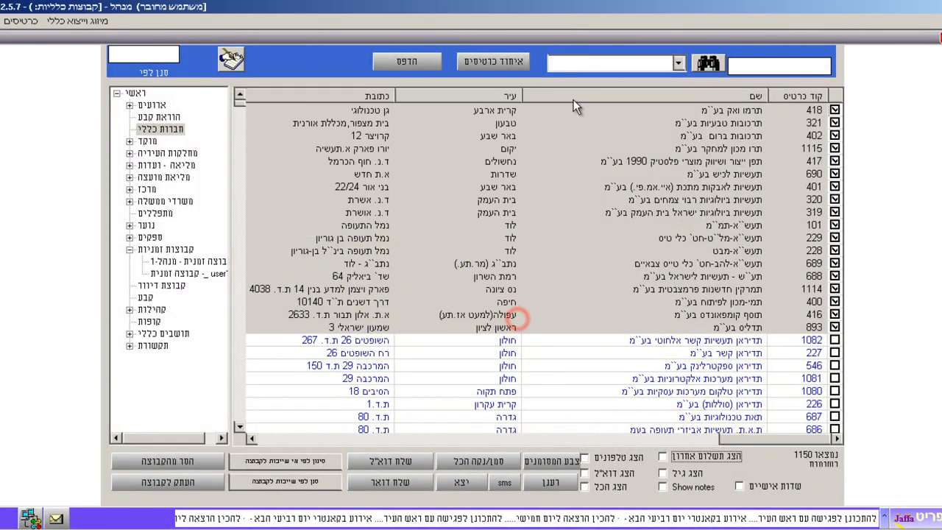
Step: Mark both cards in the משרדי ממשלה group and copy them to the temporary group (לקבוצה זמנית)
{"action": "left_click", "coordinate": [167, 201]}
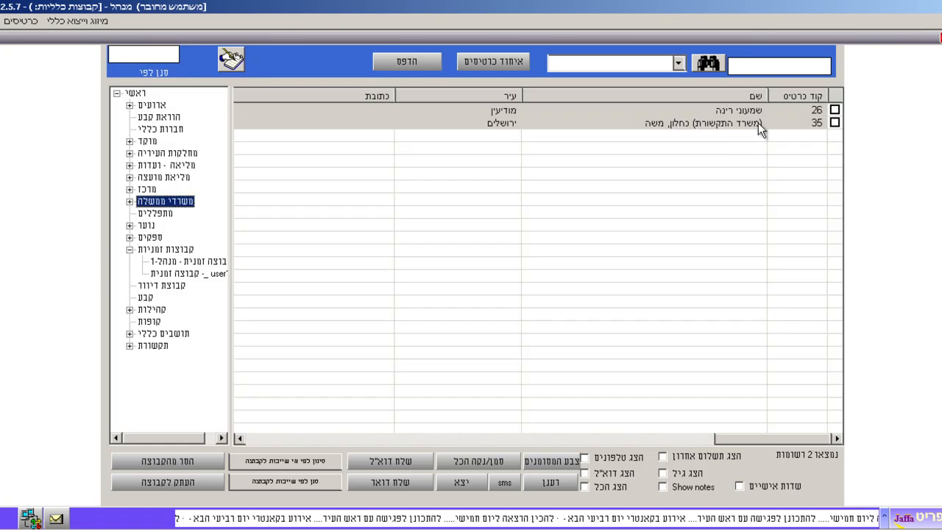
{"action": "left_click", "coordinate": [769, 110]}
{"action": "left_click", "coordinate": [767, 122], "text": "shift"}
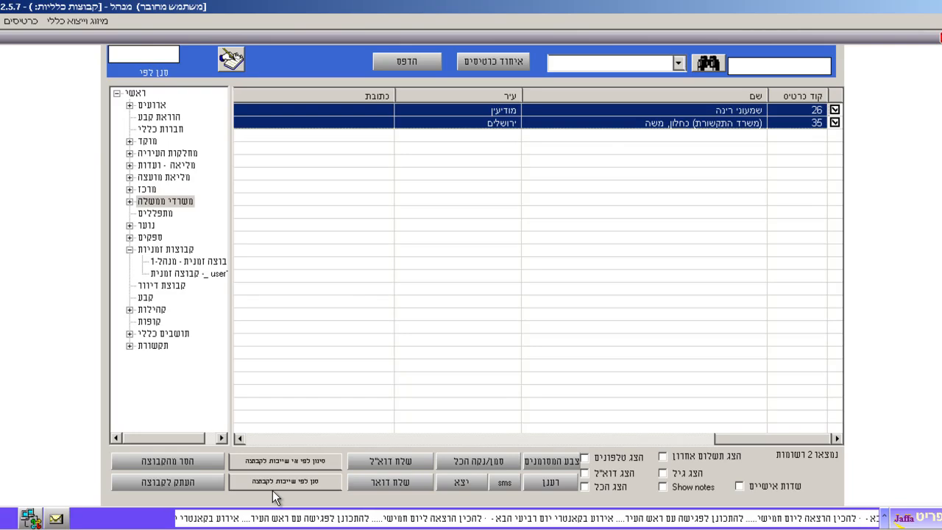
{"action": "left_click", "coordinate": [151, 479]}
{"action": "left_click", "coordinate": [527, 224]}
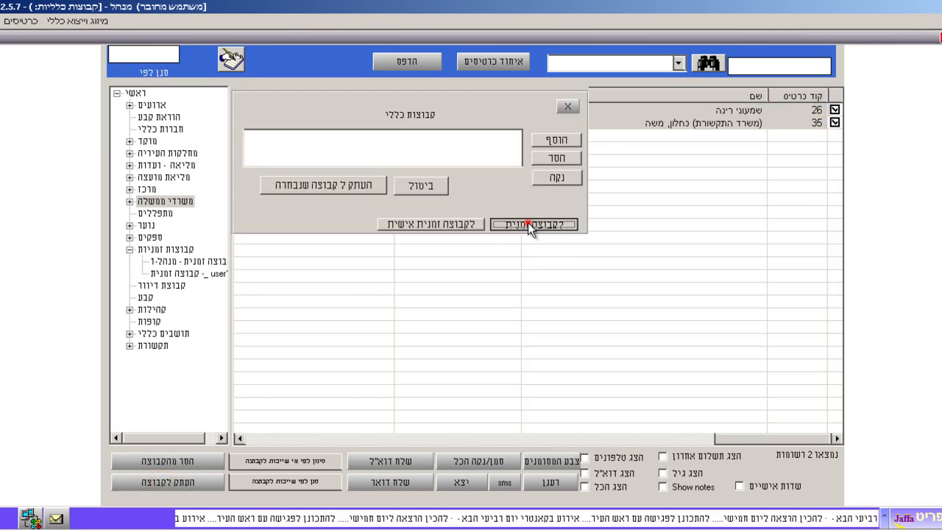
{"action": "left_click", "coordinate": [500, 313]}
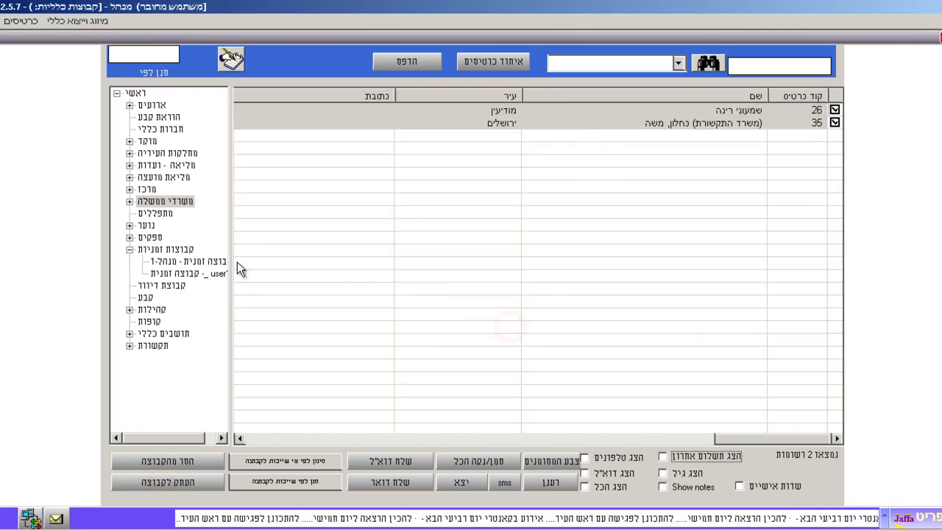
Step: Mark the last six cards in the מחלקות העיריה group and copy them to the temporary group (לקבוצה זמנית)
{"action": "left_click", "coordinate": [181, 155]}
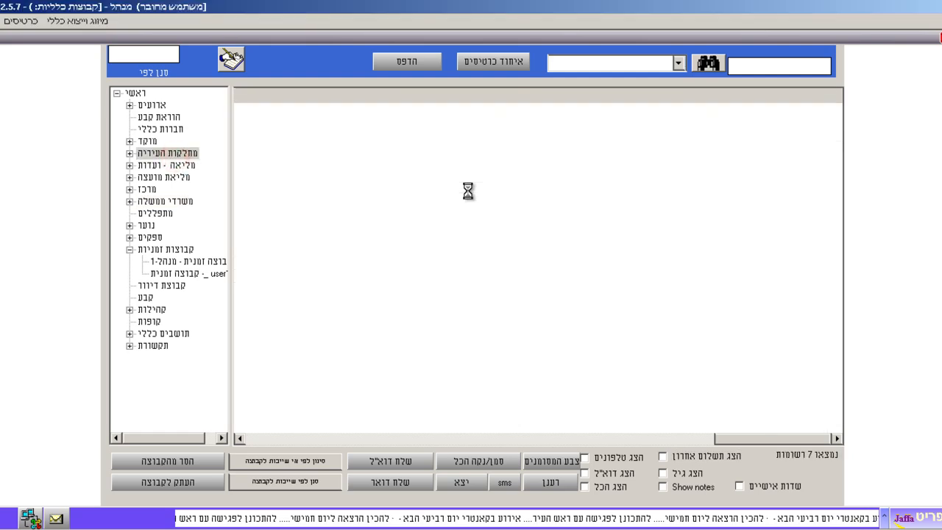
{"action": "left_click", "coordinate": [749, 122]}
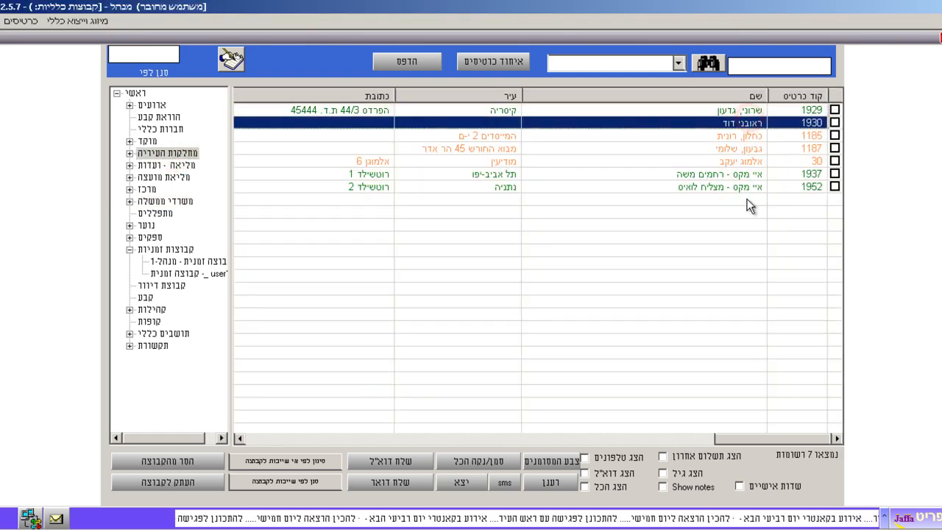
{"action": "left_click", "coordinate": [748, 188], "text": "shift"}
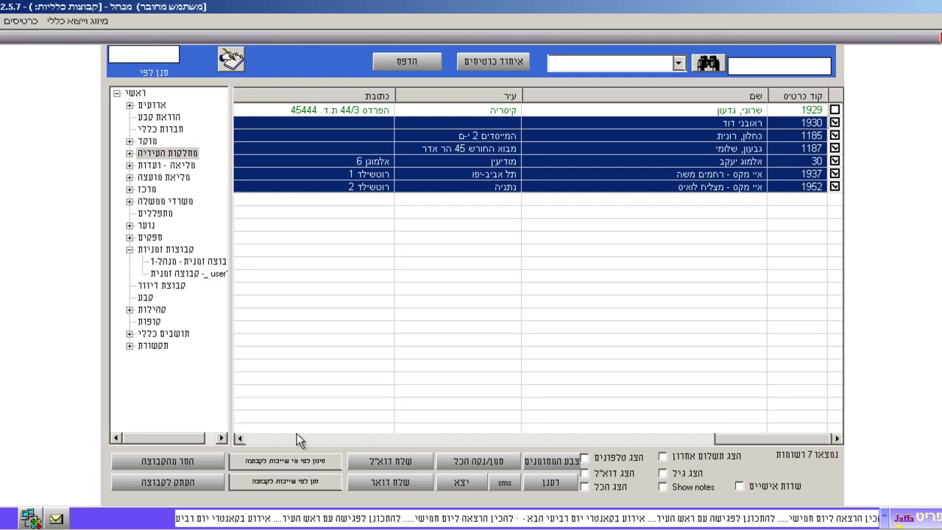
{"action": "left_click", "coordinate": [190, 484]}
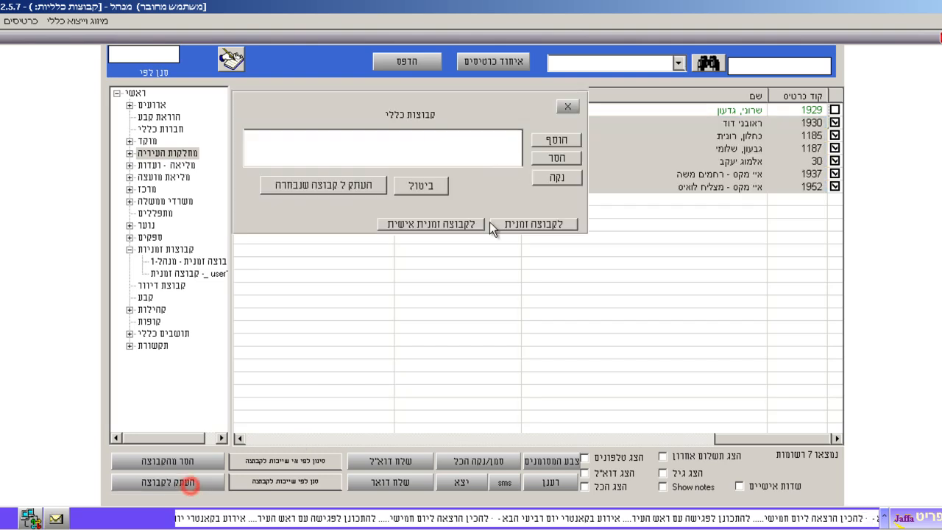
{"action": "left_click", "coordinate": [547, 223]}
{"action": "left_click", "coordinate": [505, 323]}
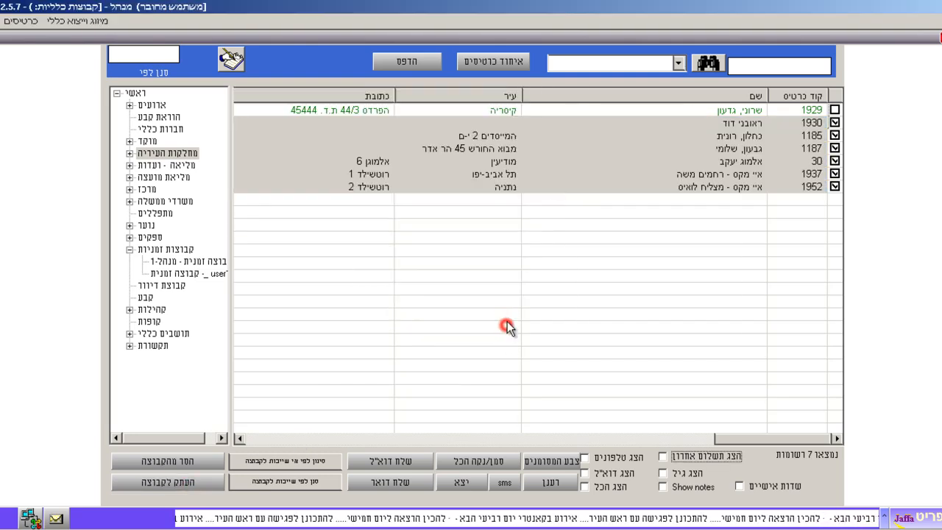
Step: List the cards of the קבוצה זמנית - מנהל-1 group by name in descending order and select the first card
{"action": "left_click", "coordinate": [199, 262]}
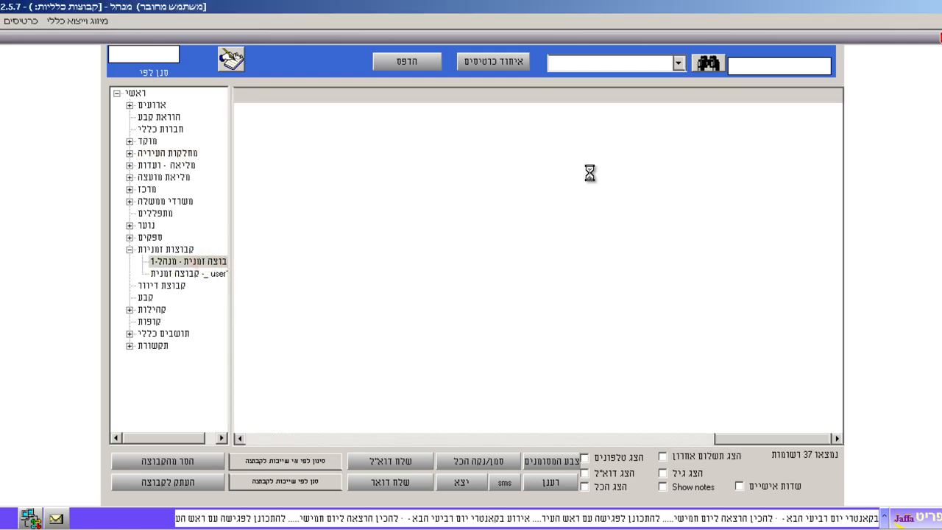
{"action": "left_click", "coordinate": [646, 124]}
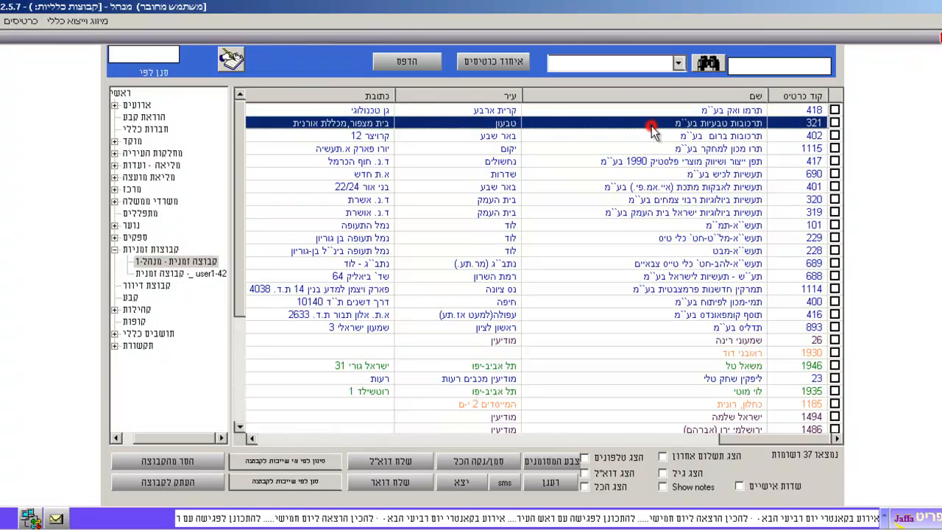
{"action": "left_click", "coordinate": [734, 97]}
{"action": "left_click", "coordinate": [733, 97]}
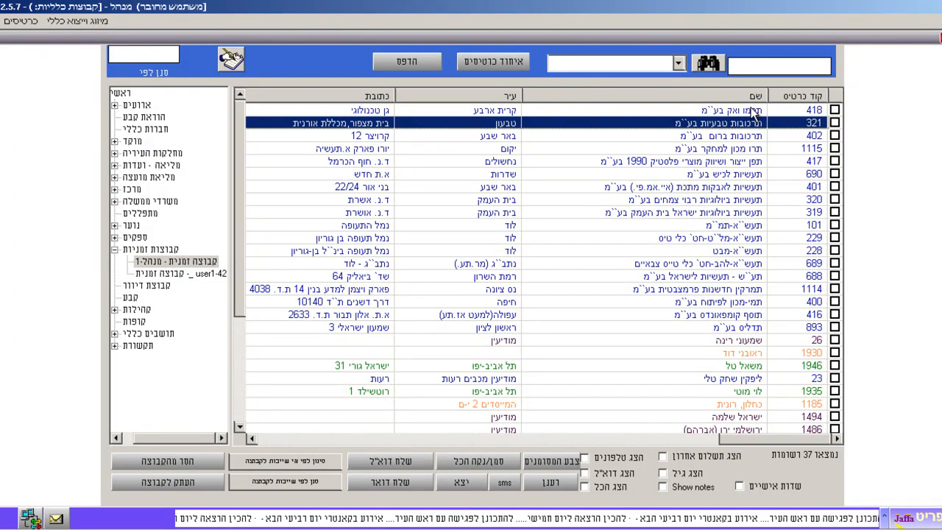
{"action": "left_click", "coordinate": [755, 111]}
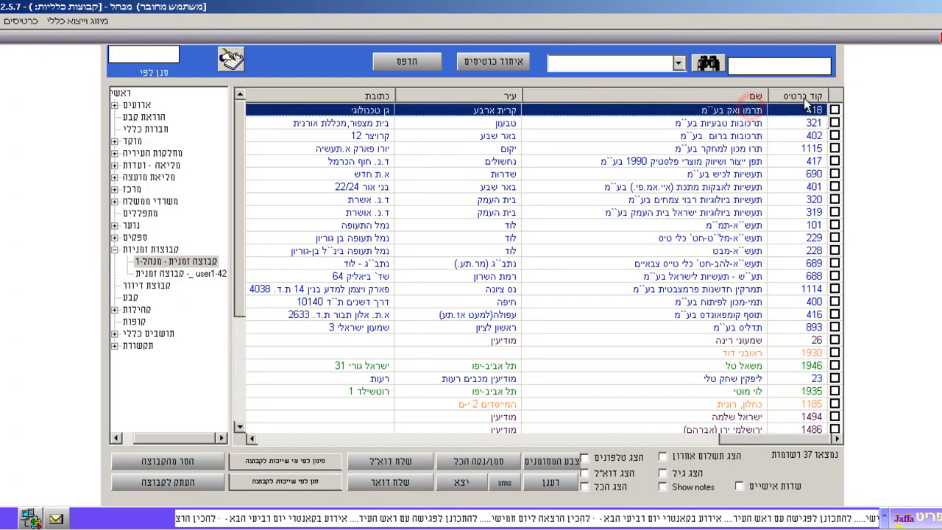